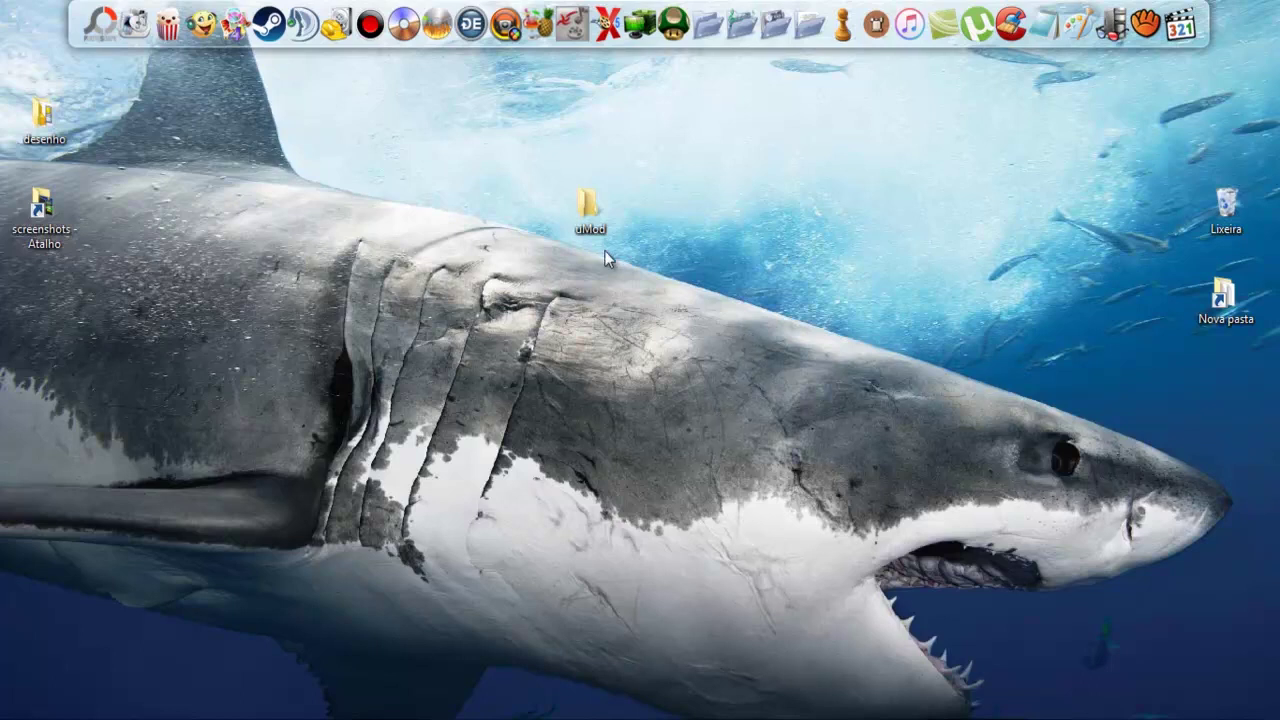
Open the uMod folder on the desktop and launch the uMod application
drag(613, 272, 526, 273)
double_click(588, 205)
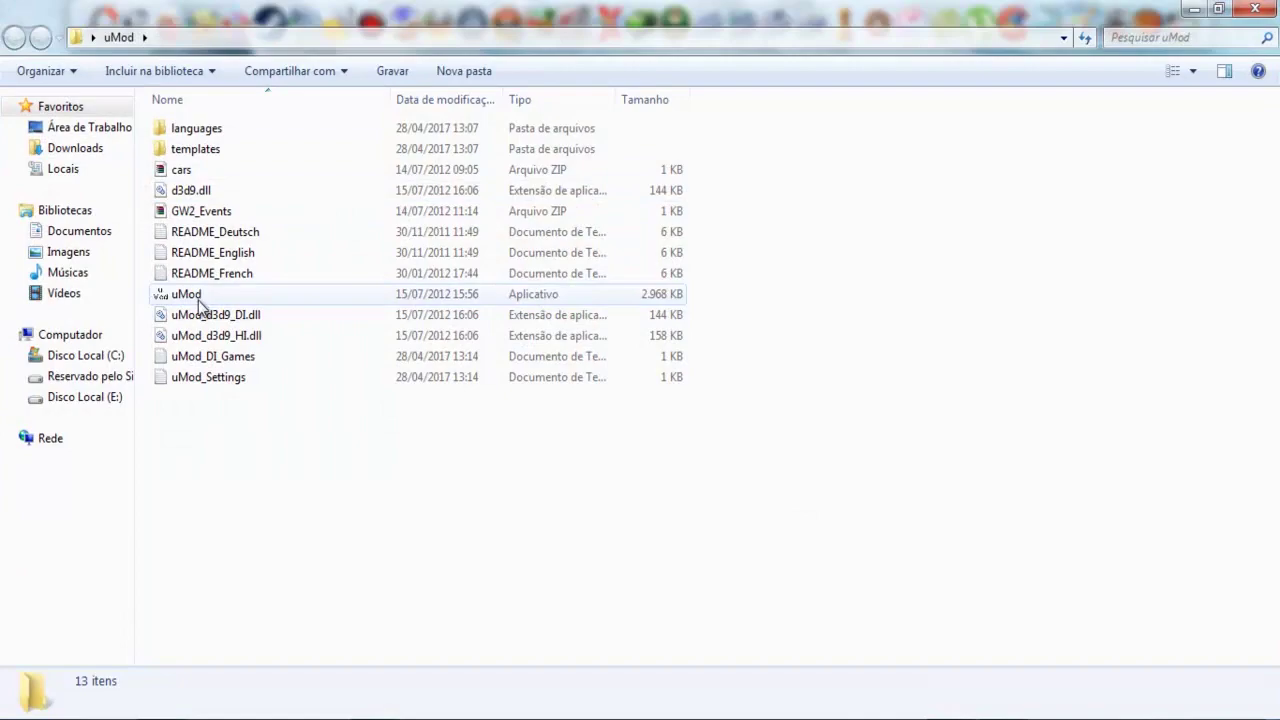
double_click(198, 300)
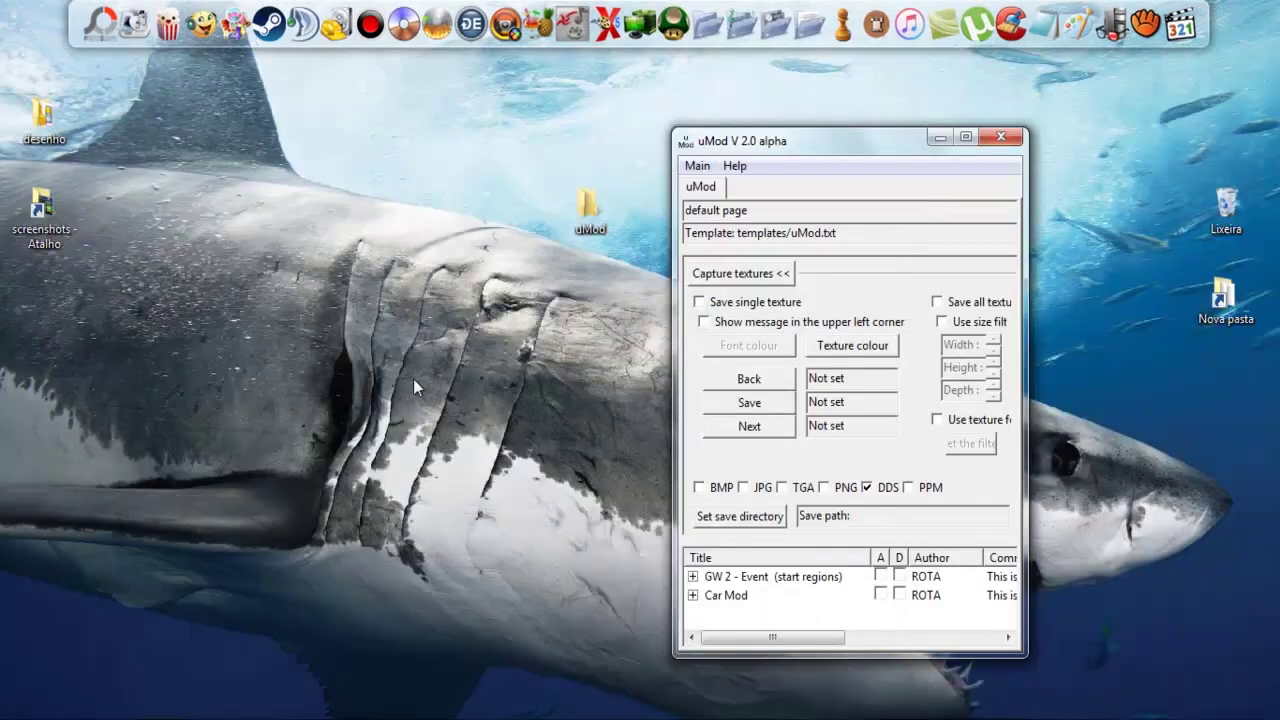
Turn on uMod's global hook option and close the running Rocket League game
click(704, 170)
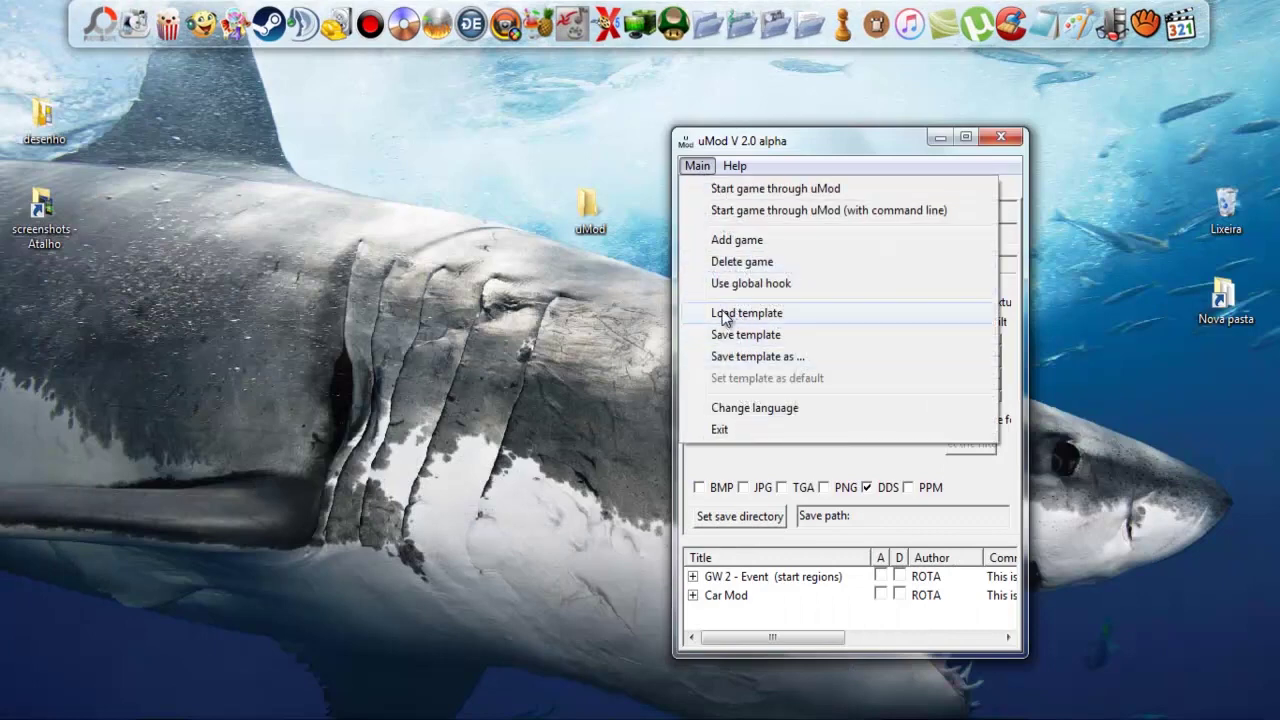
click(743, 285)
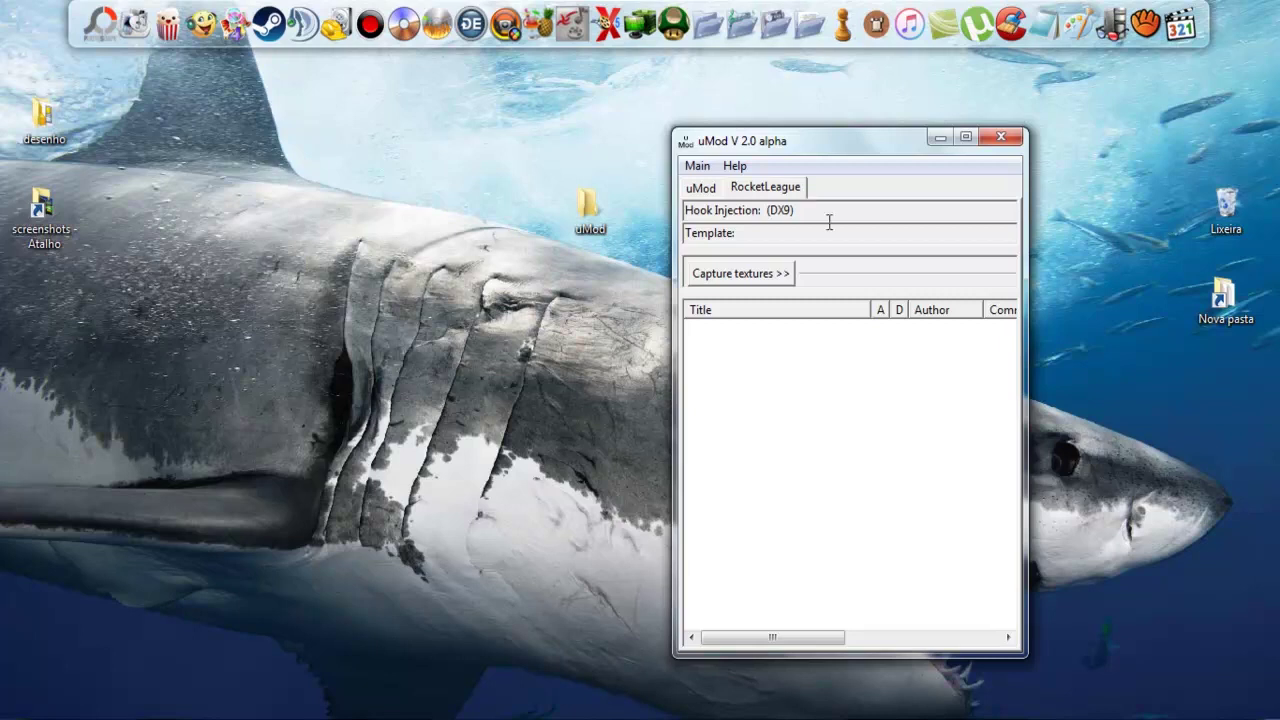
mouse_move(1005, 718)
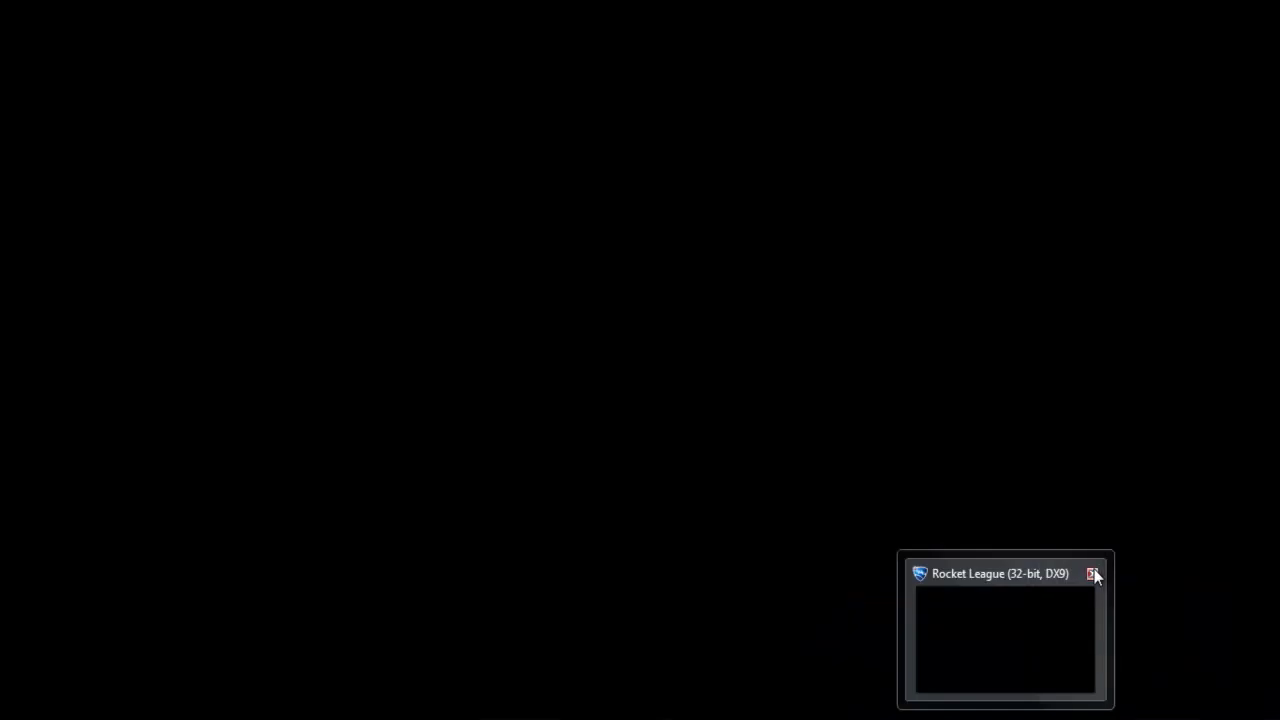
click(1092, 573)
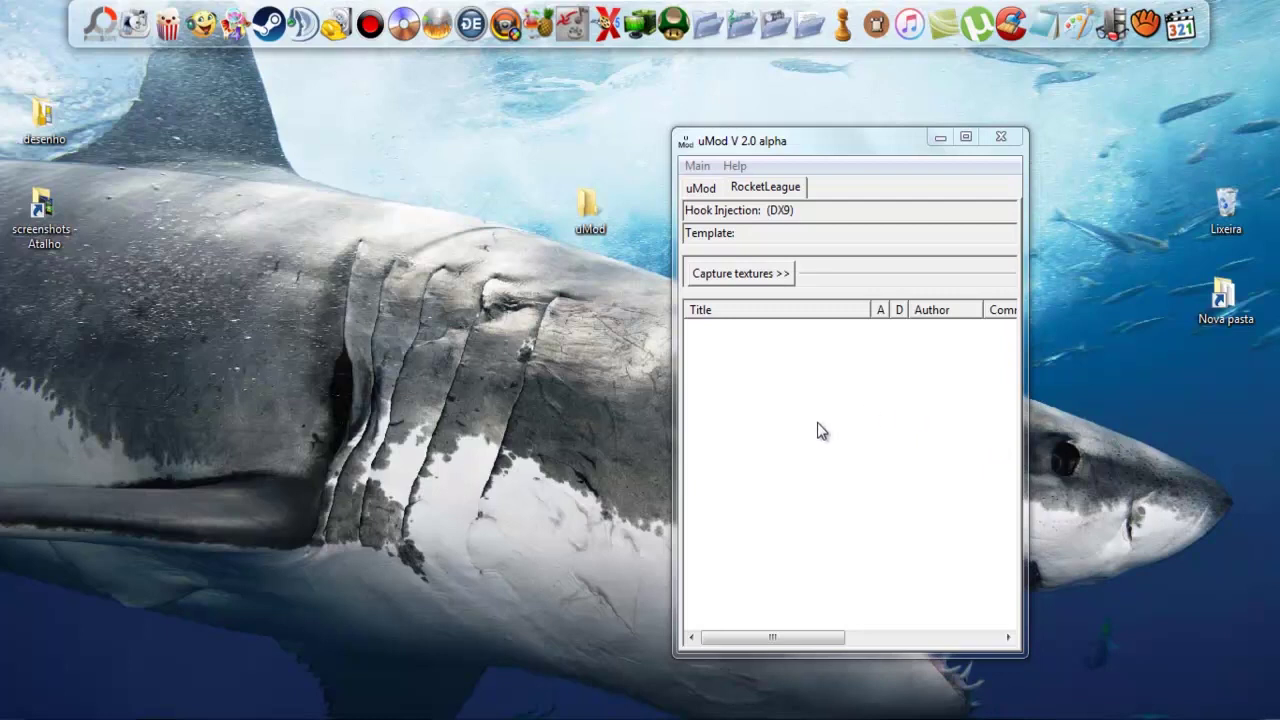
Compare uMod's default page with the RocketLeague page and turn off the global hook option
click(705, 190)
click(755, 187)
click(705, 190)
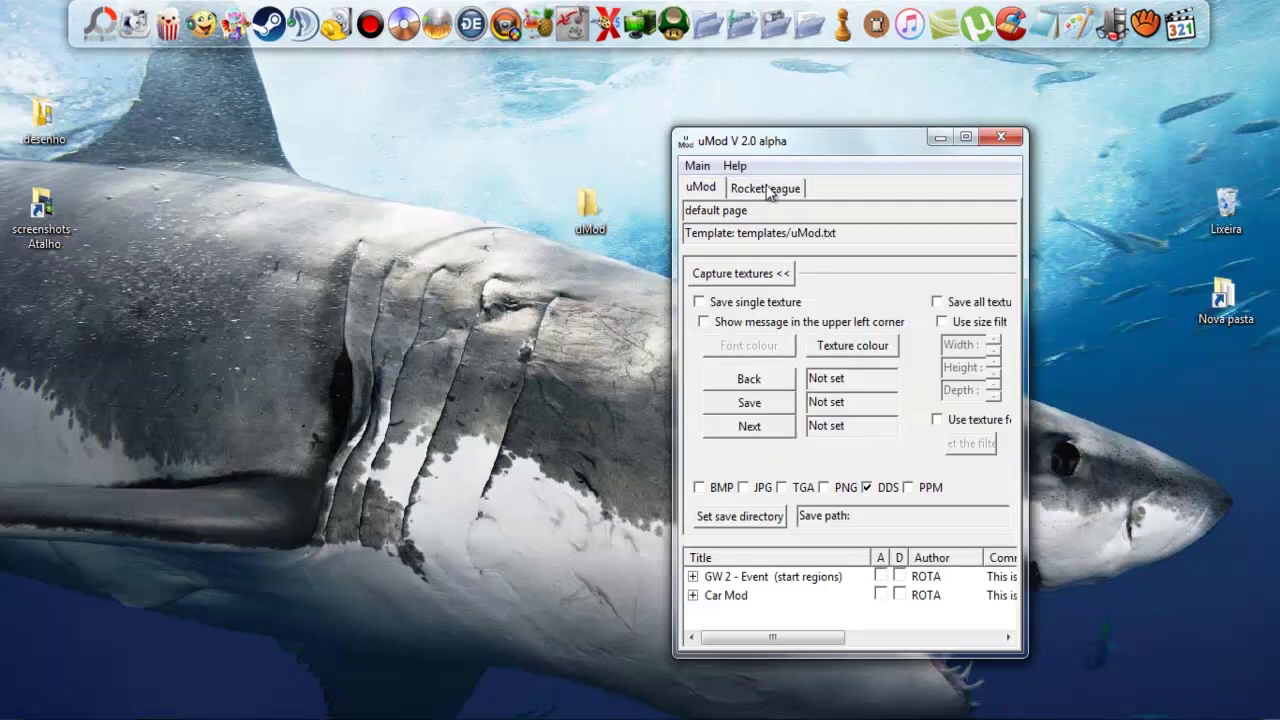
click(762, 195)
click(697, 166)
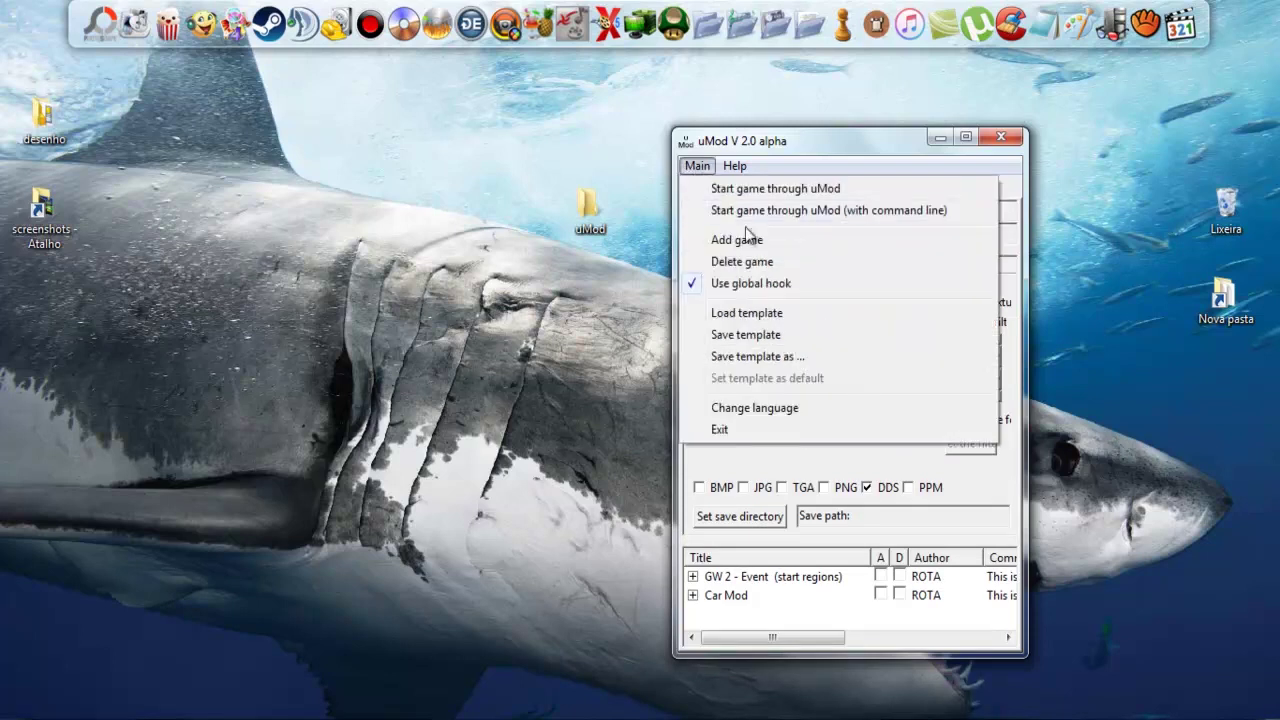
click(755, 284)
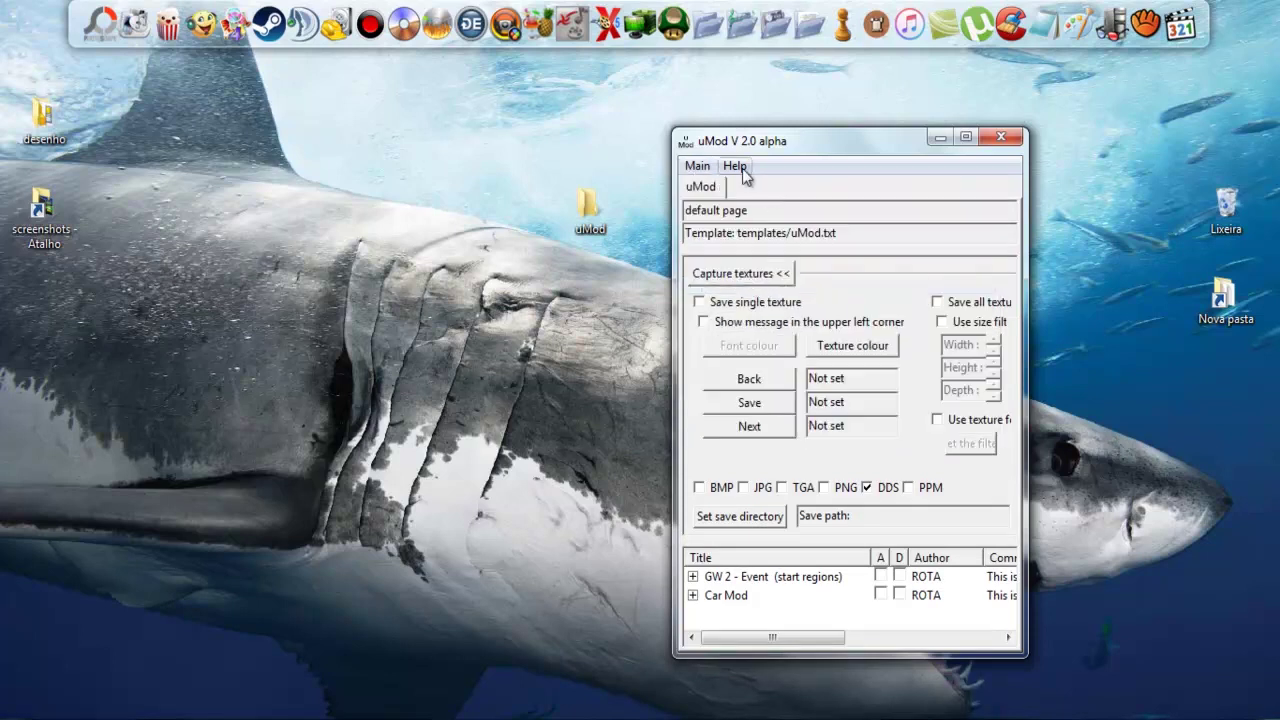
Start a game through uMod, choosing "Select the game to start." instead of the saved RocketLeague.exe path
click(697, 166)
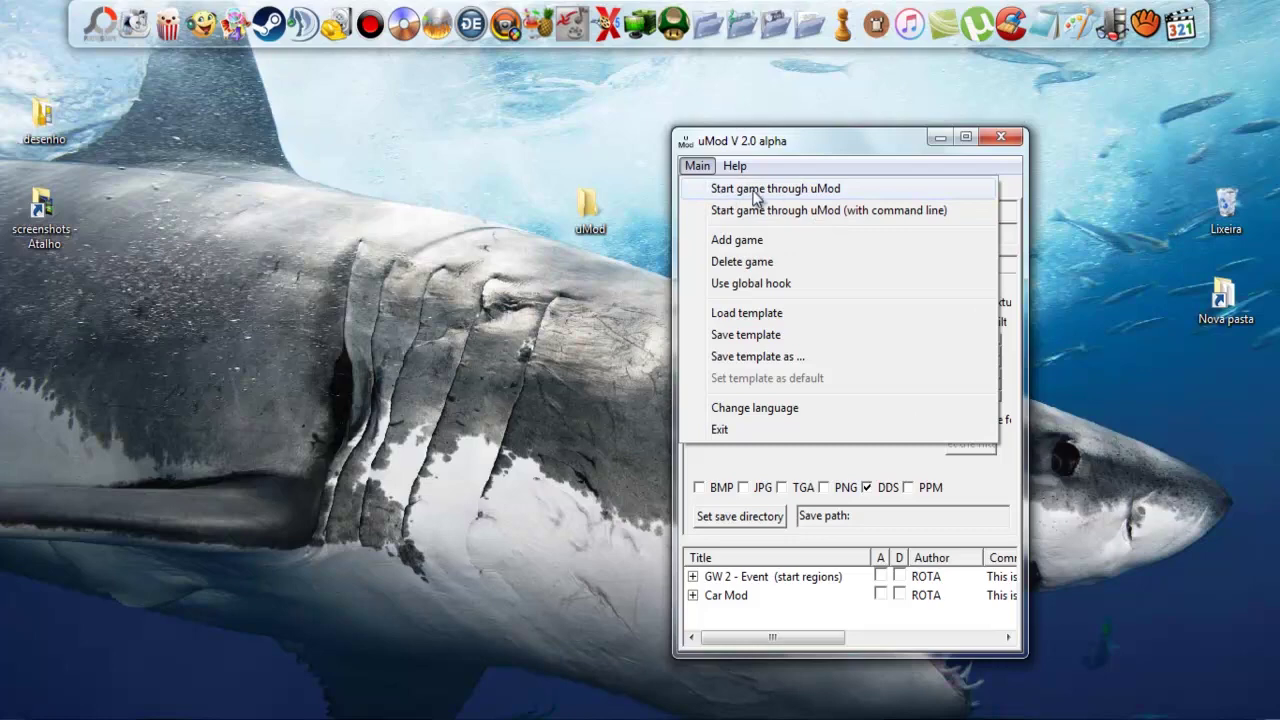
click(829, 190)
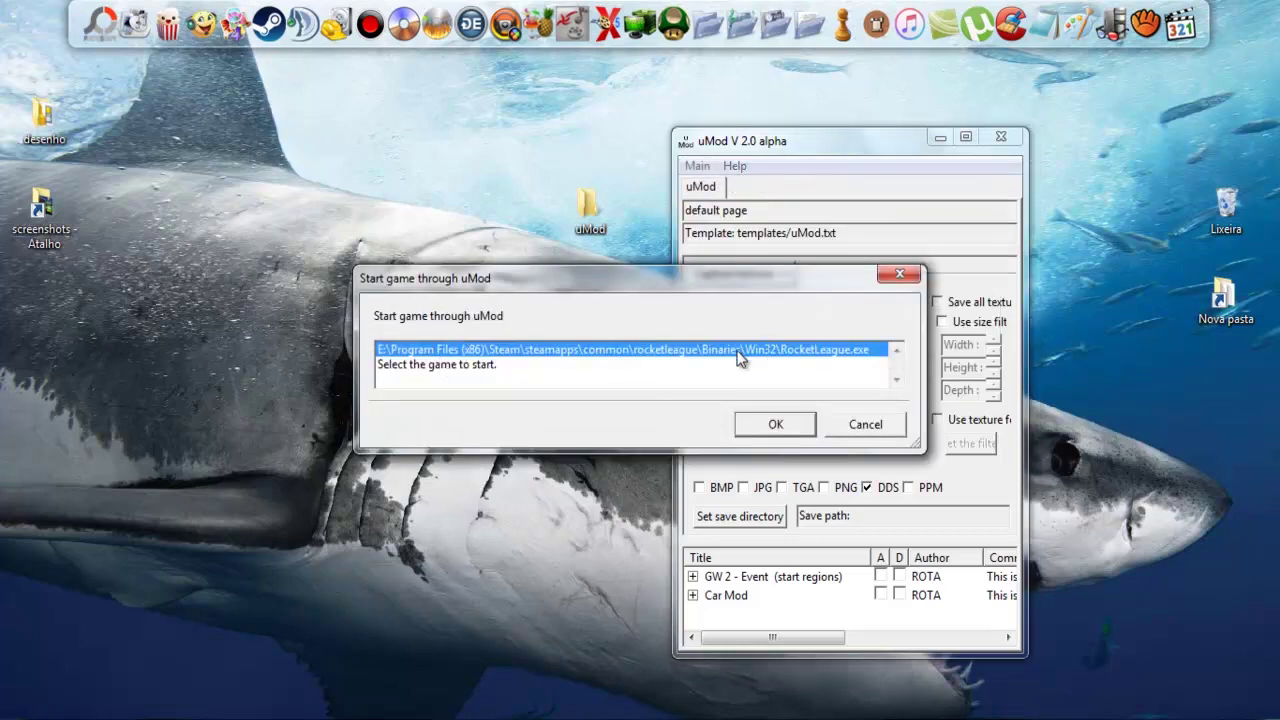
click(394, 366)
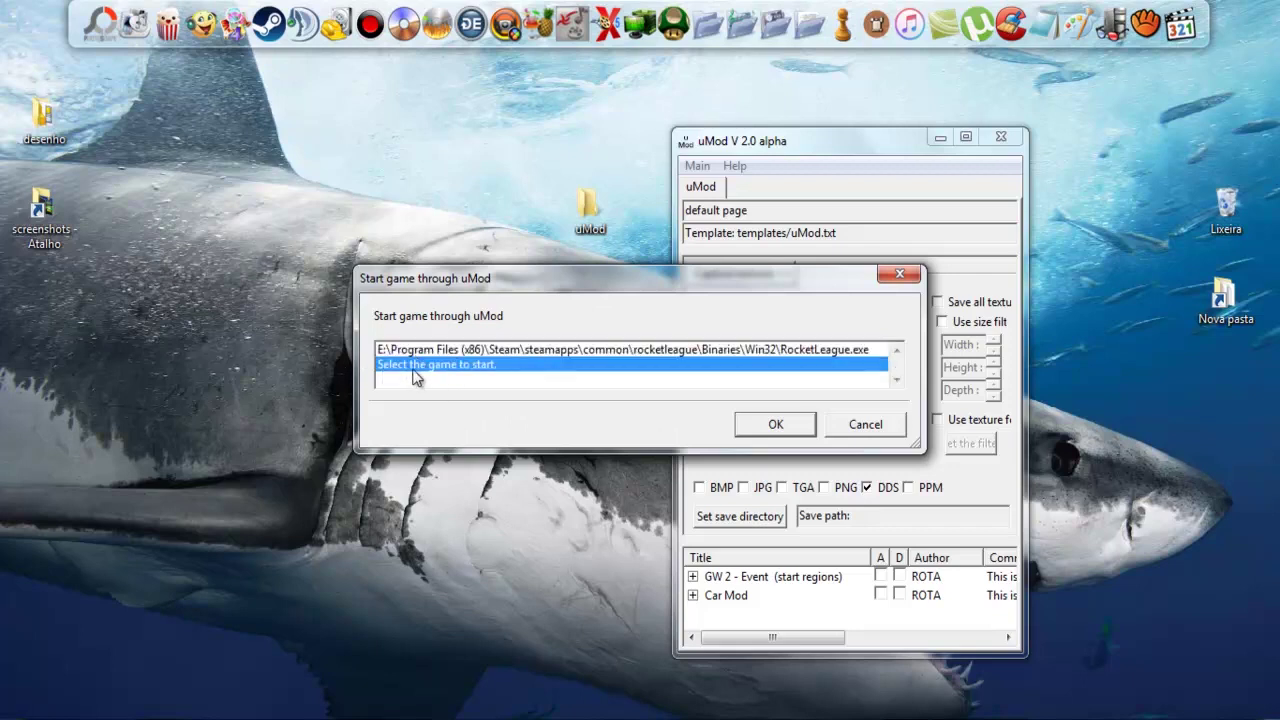
click(776, 425)
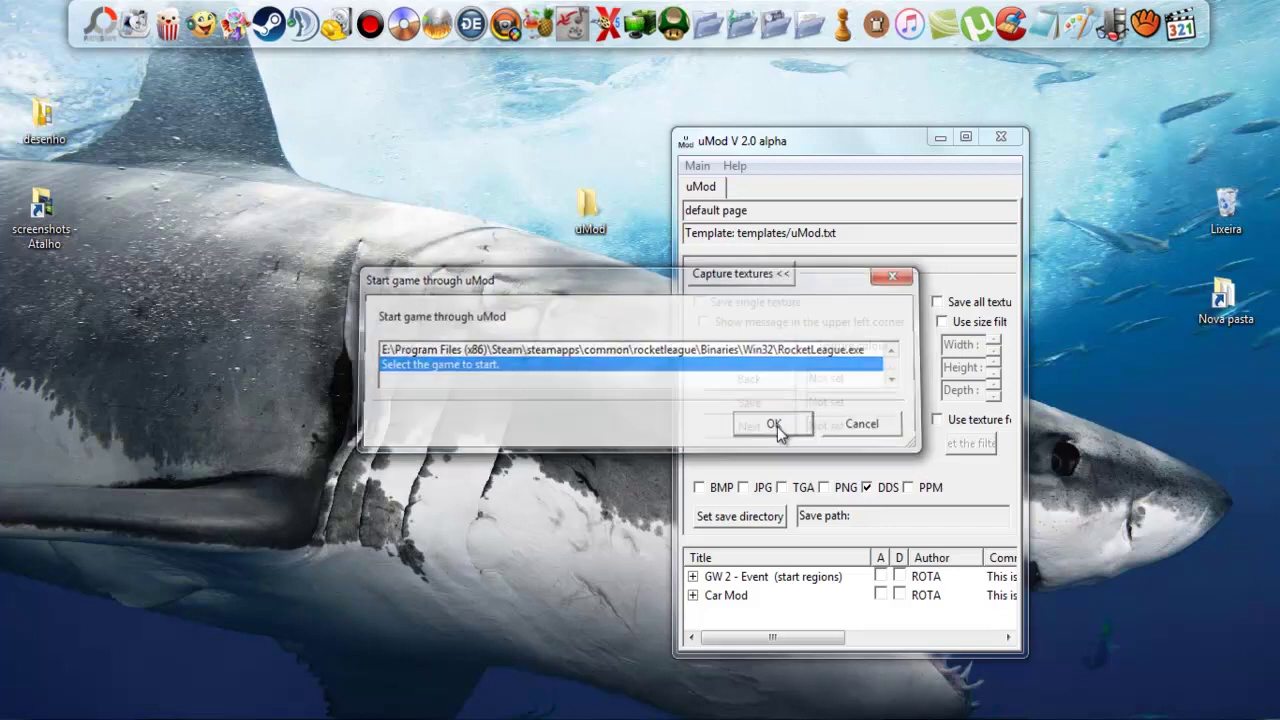
Browse to the Steam folder in Arquivos de Programas (x86) on drive E and search it for rocketleague
drag(960, 200, 766, 163)
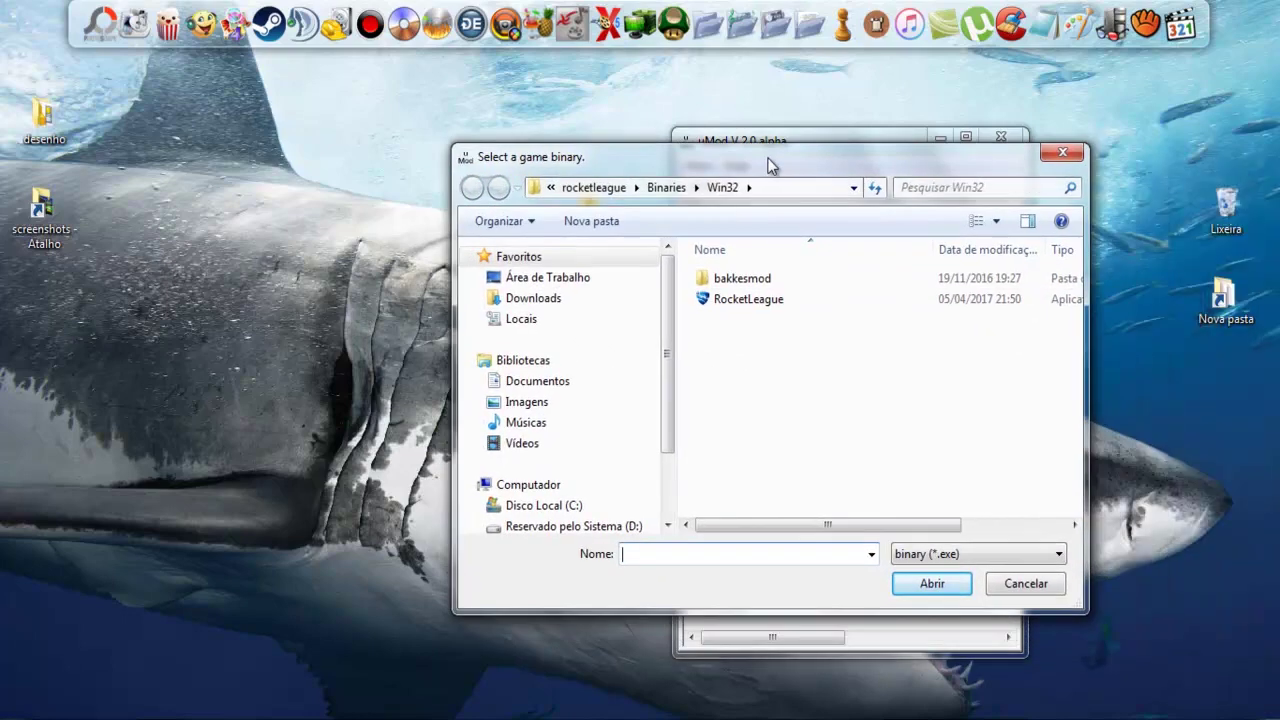
drag(663, 354, 686, 449)
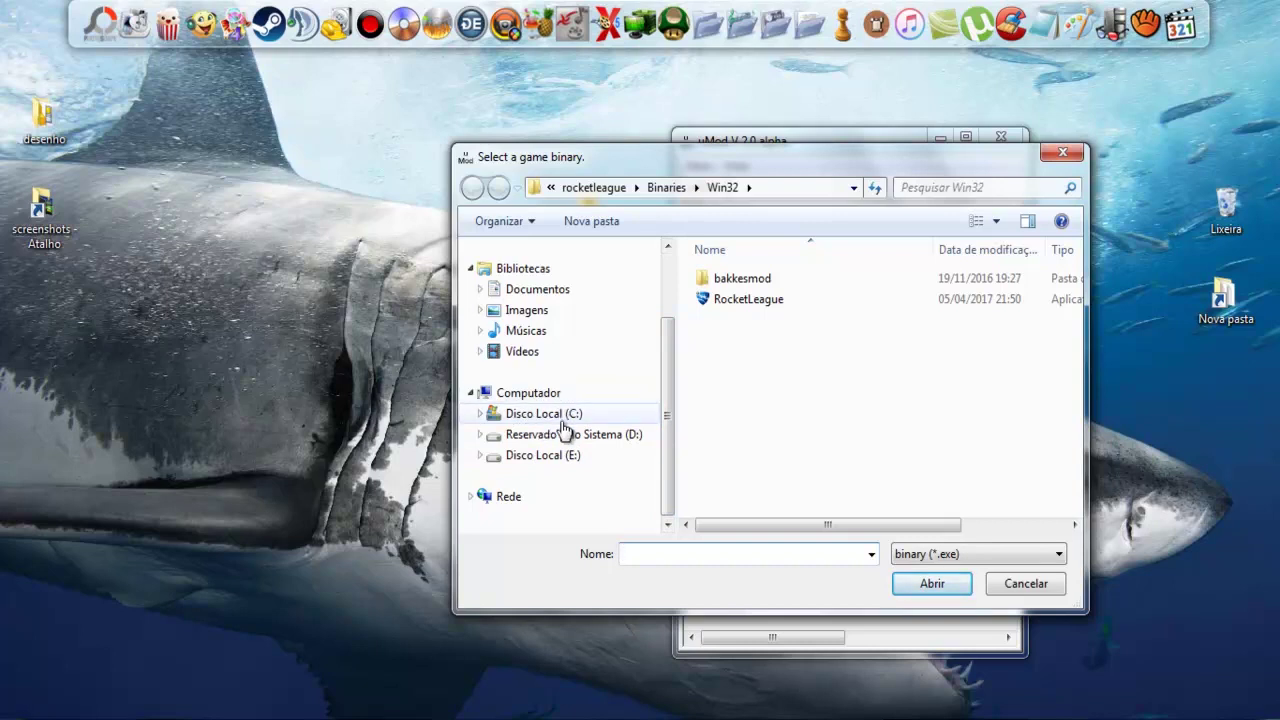
click(550, 455)
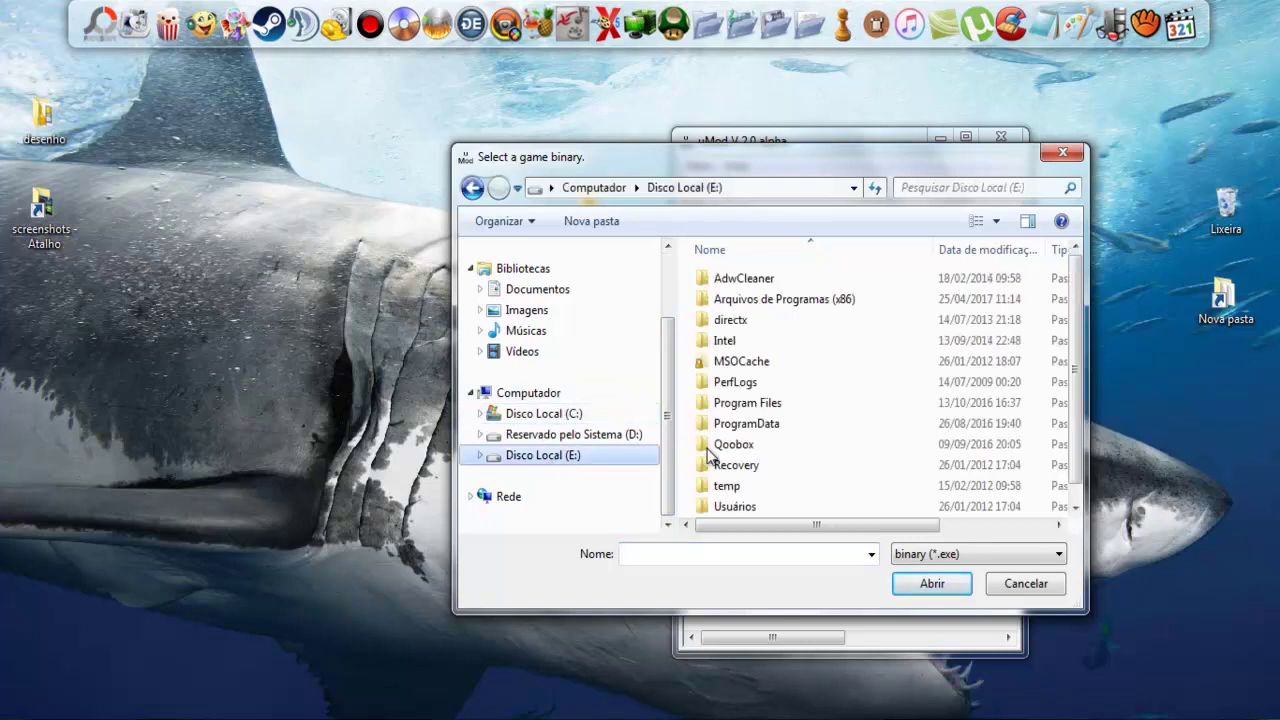
double_click(793, 299)
drag(1076, 265, 1106, 417)
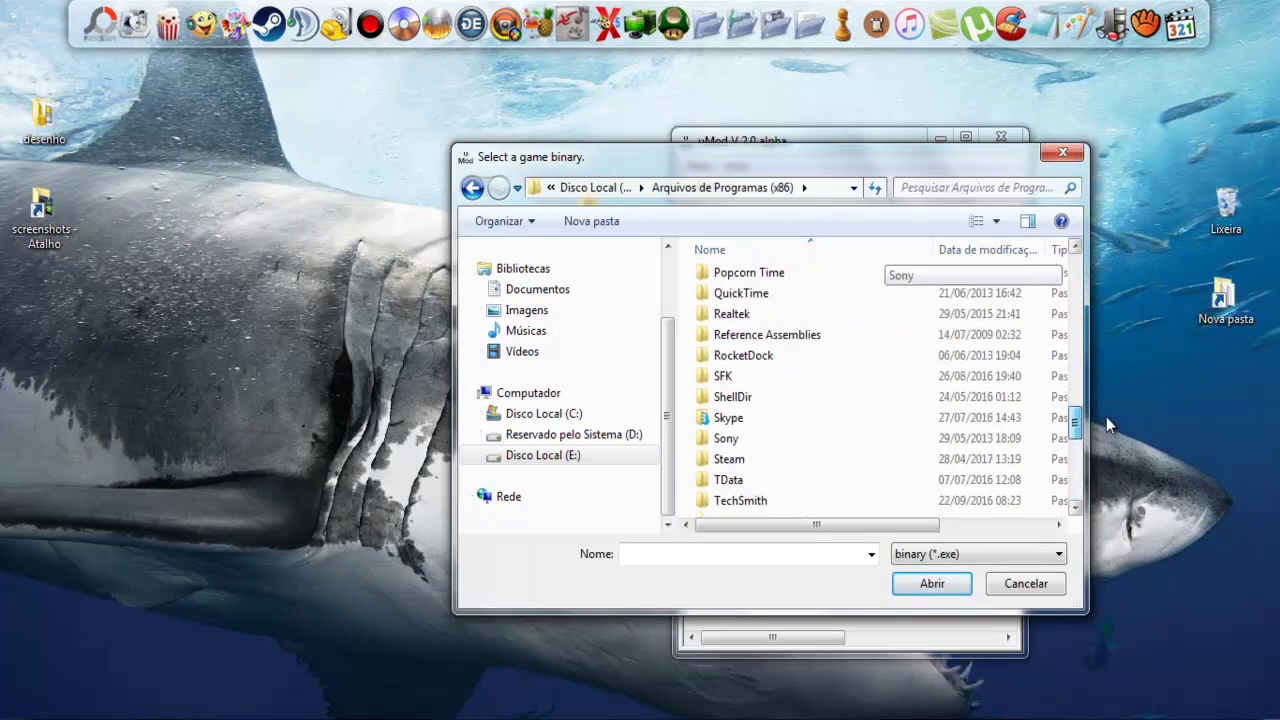
double_click(804, 464)
click(972, 187)
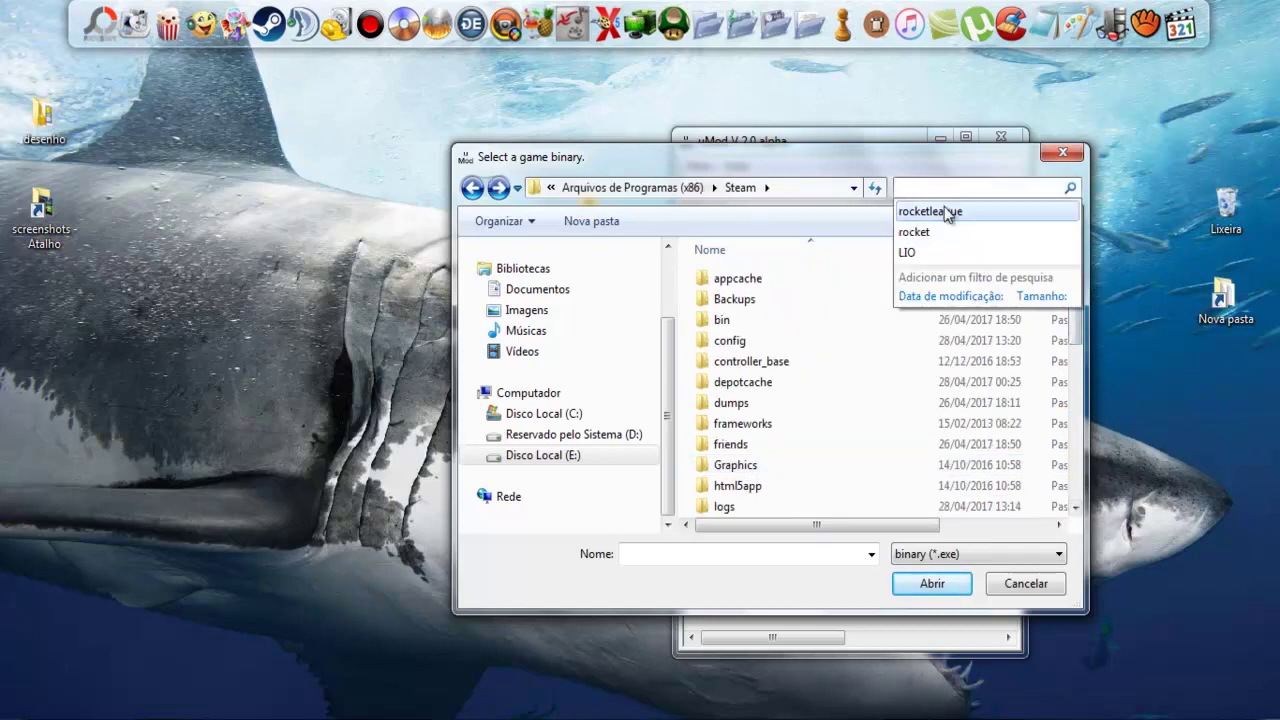
click(945, 212)
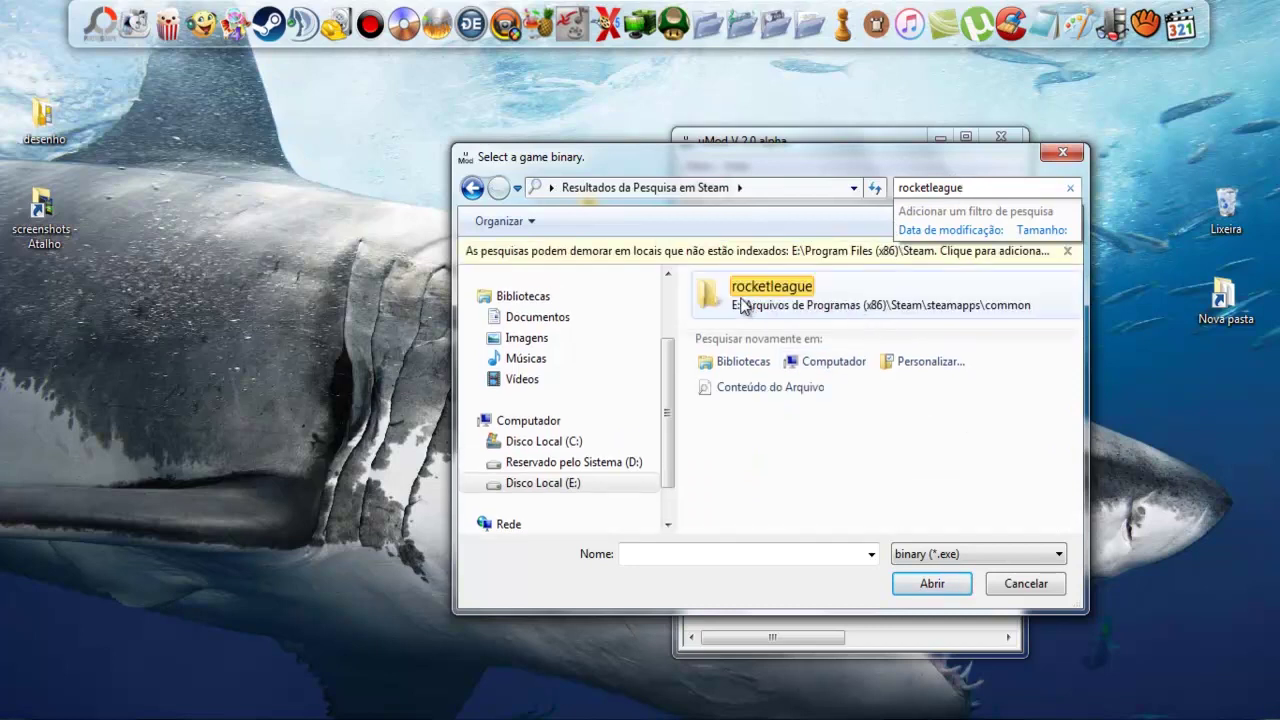
Choose RocketLeague from the rocketleague folder's Binaries\Win32 subfolder as the game binary to start
double_click(723, 300)
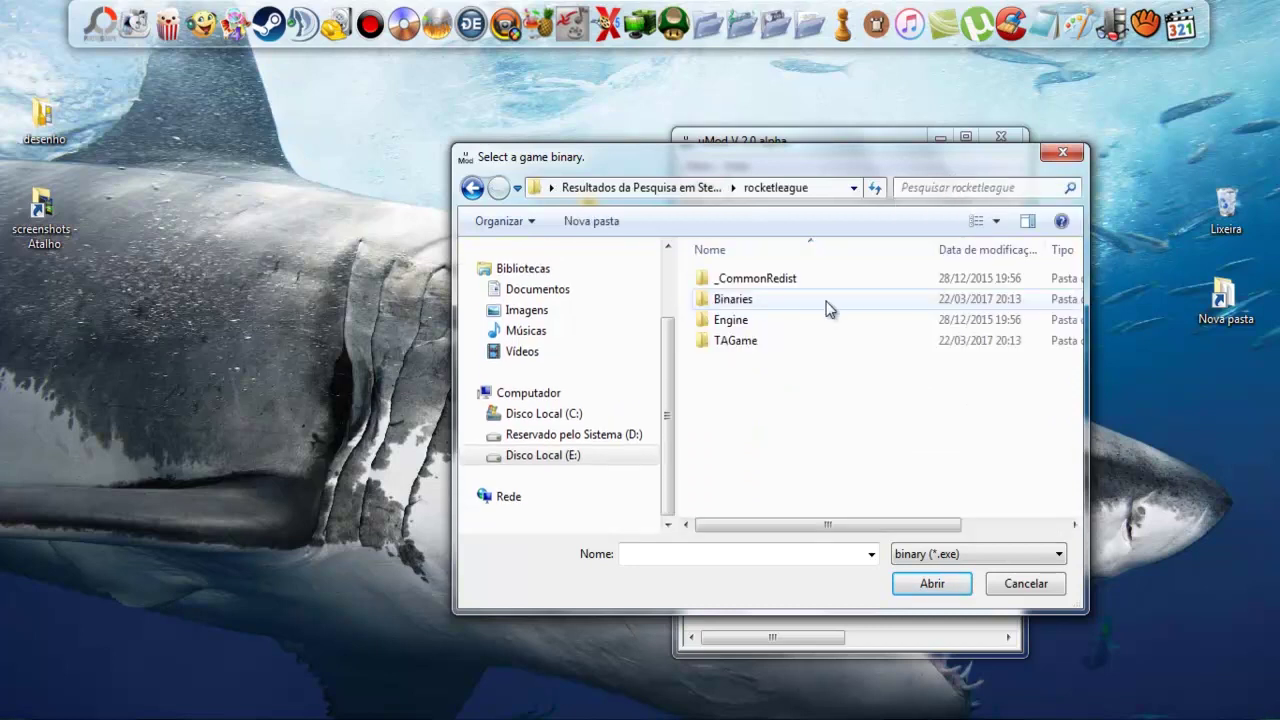
double_click(753, 303)
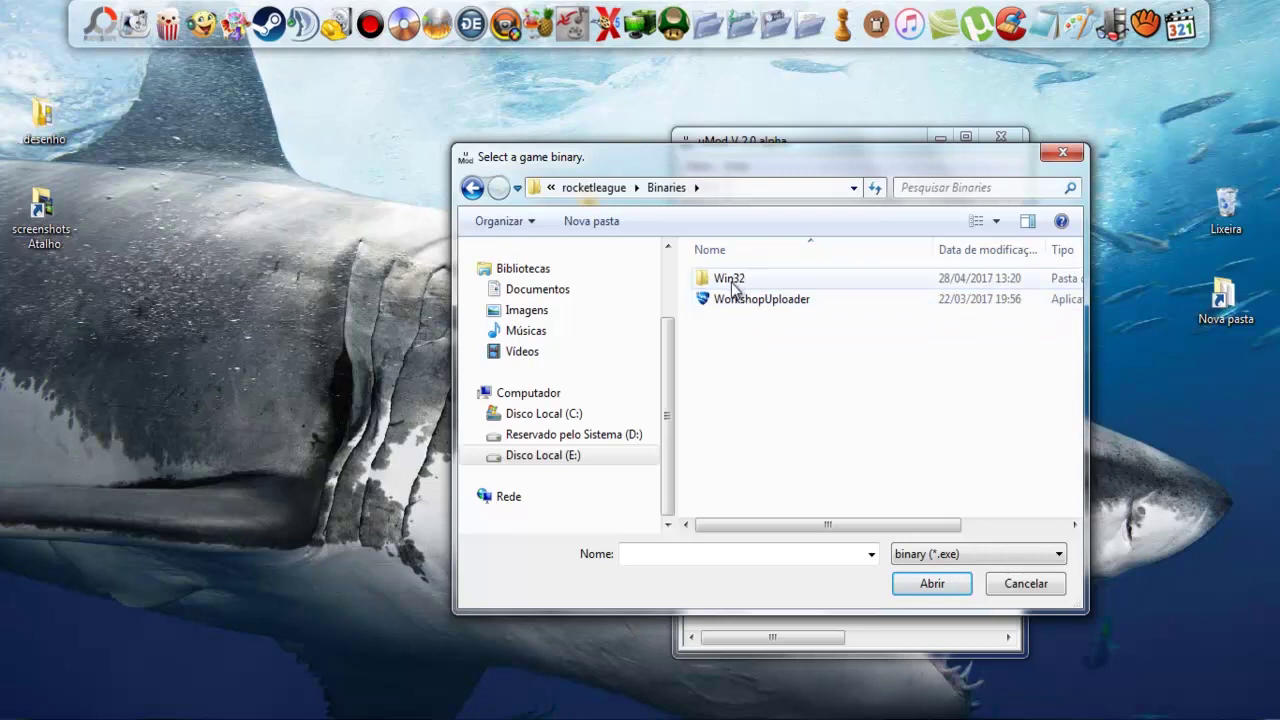
double_click(732, 281)
double_click(762, 301)
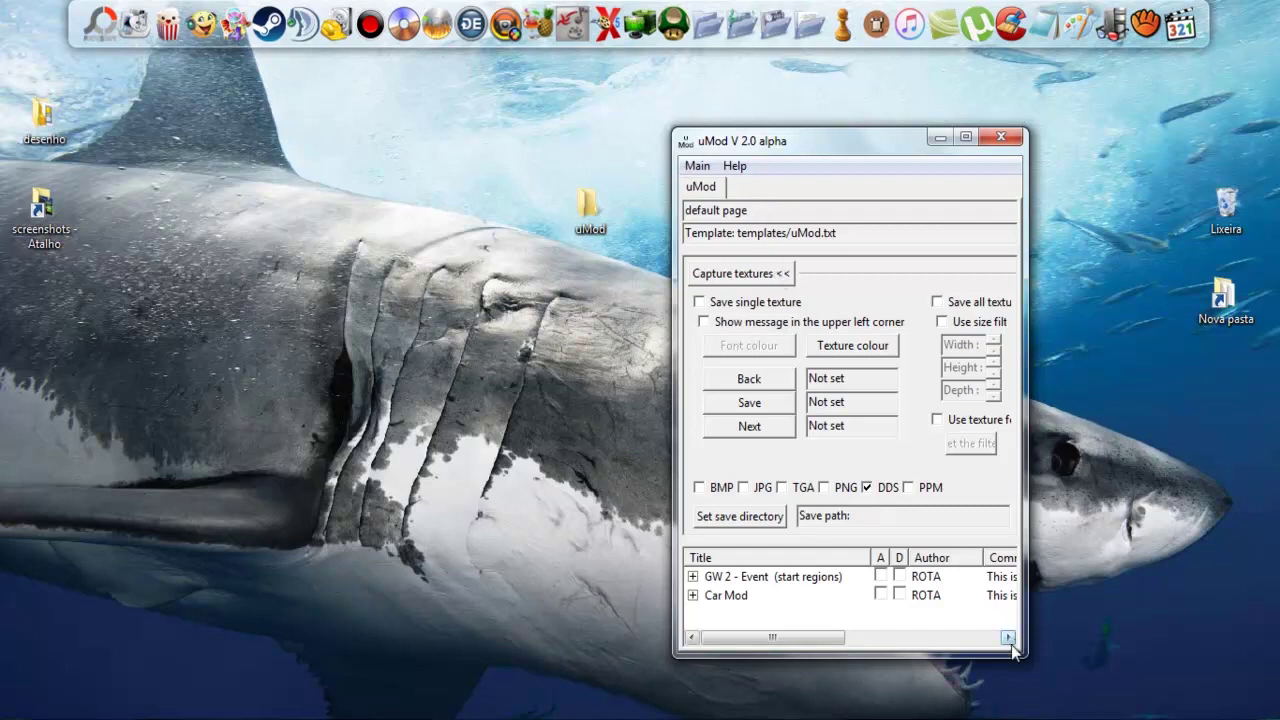
Close the Rocket League game and the uMod program
mouse_move(1070, 635)
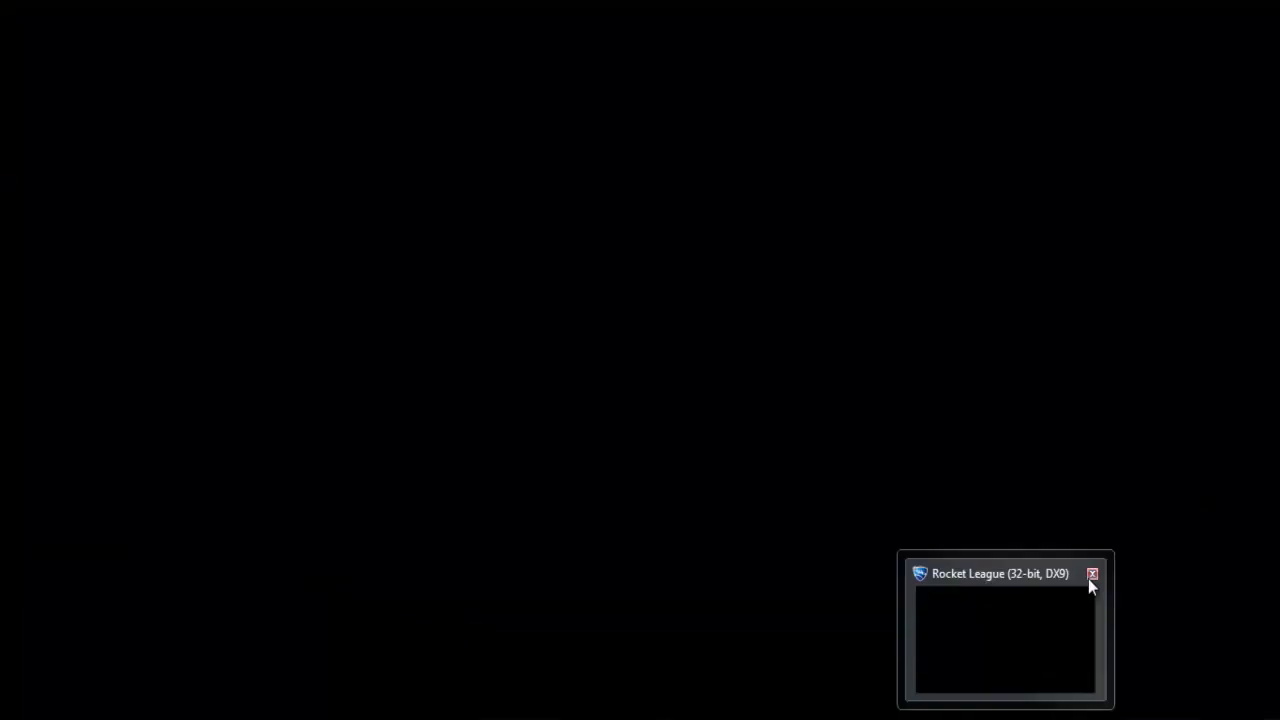
click(1090, 576)
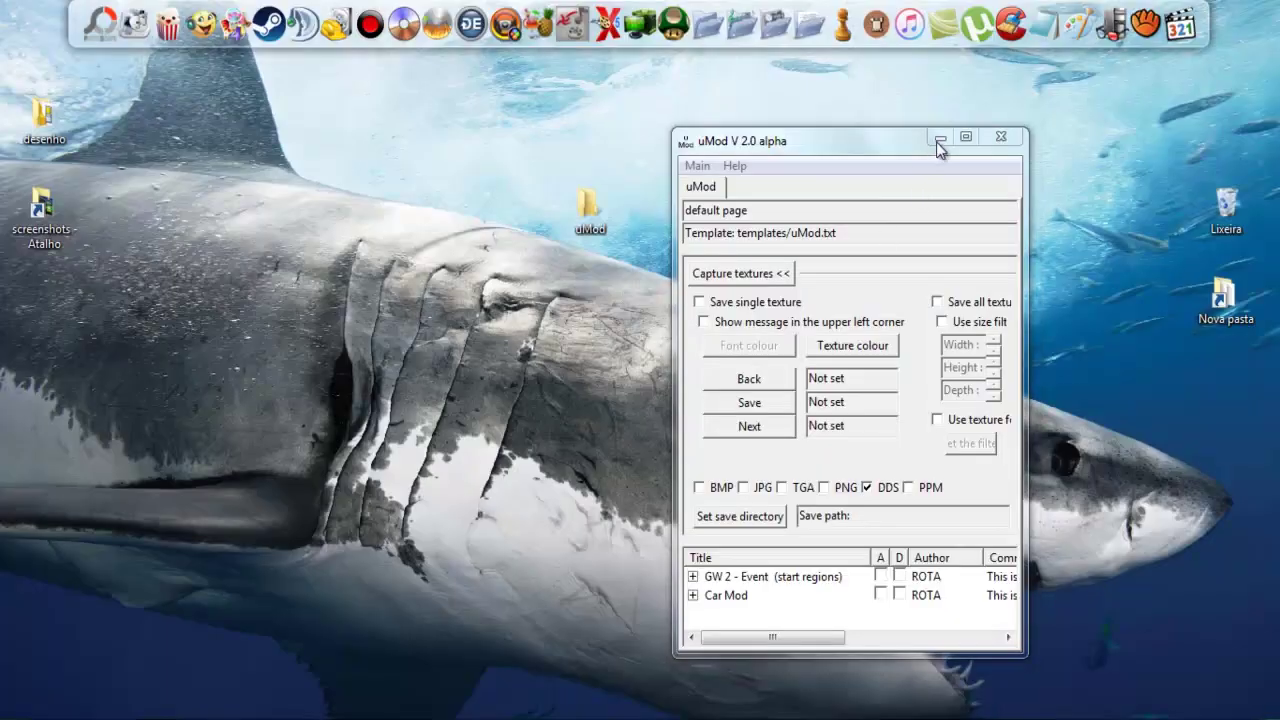
click(998, 137)
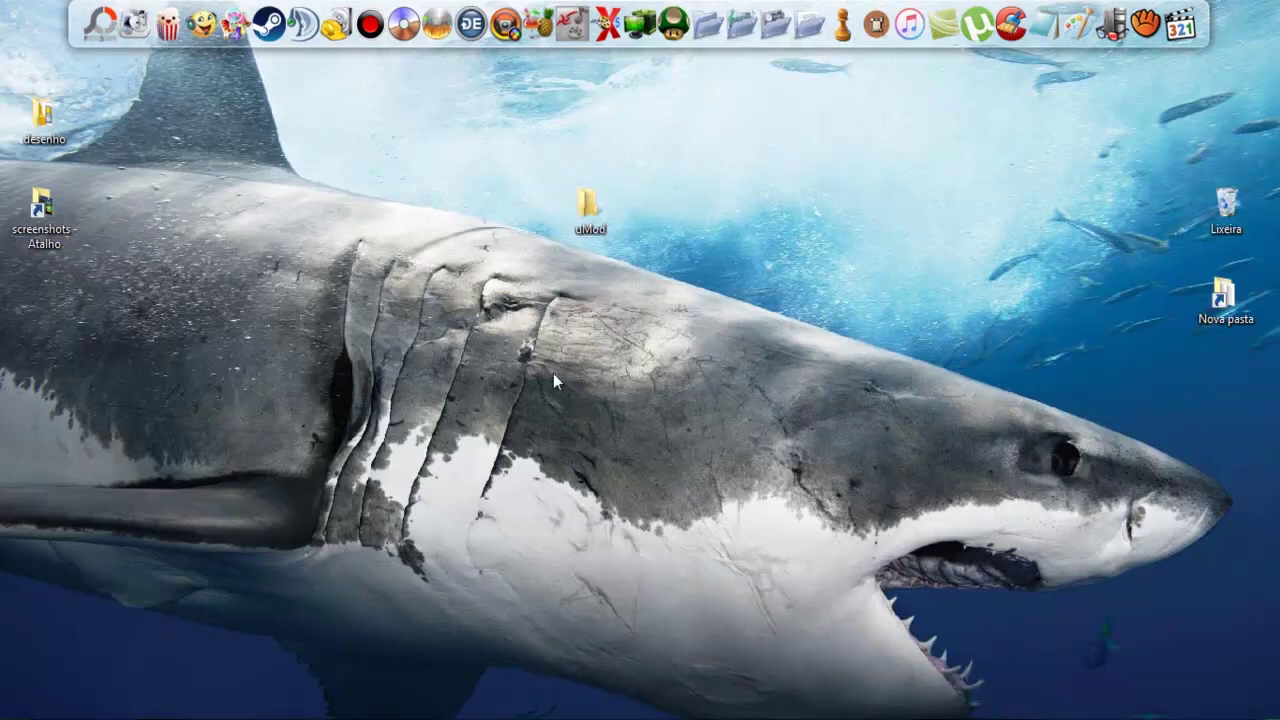
Reopen the uMod folder on the desktop and copy the d3d9.dll file
double_click(601, 222)
click(836, 120)
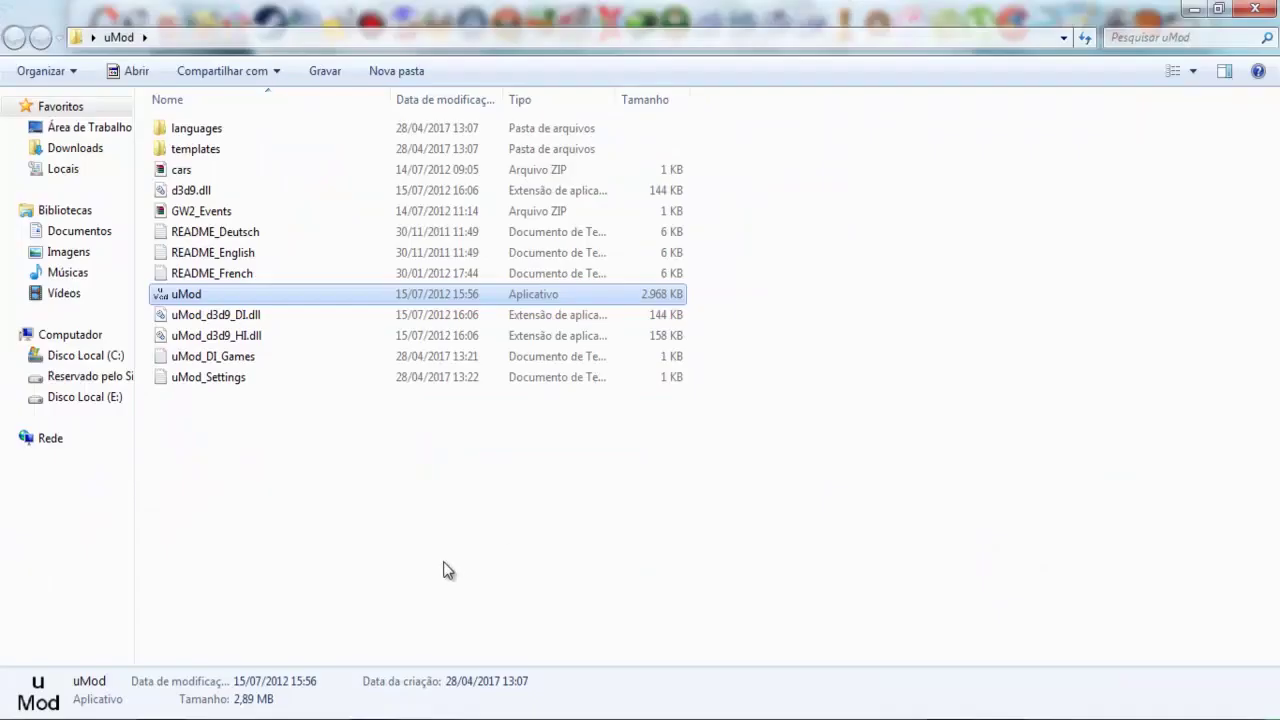
click(446, 569)
click(196, 190)
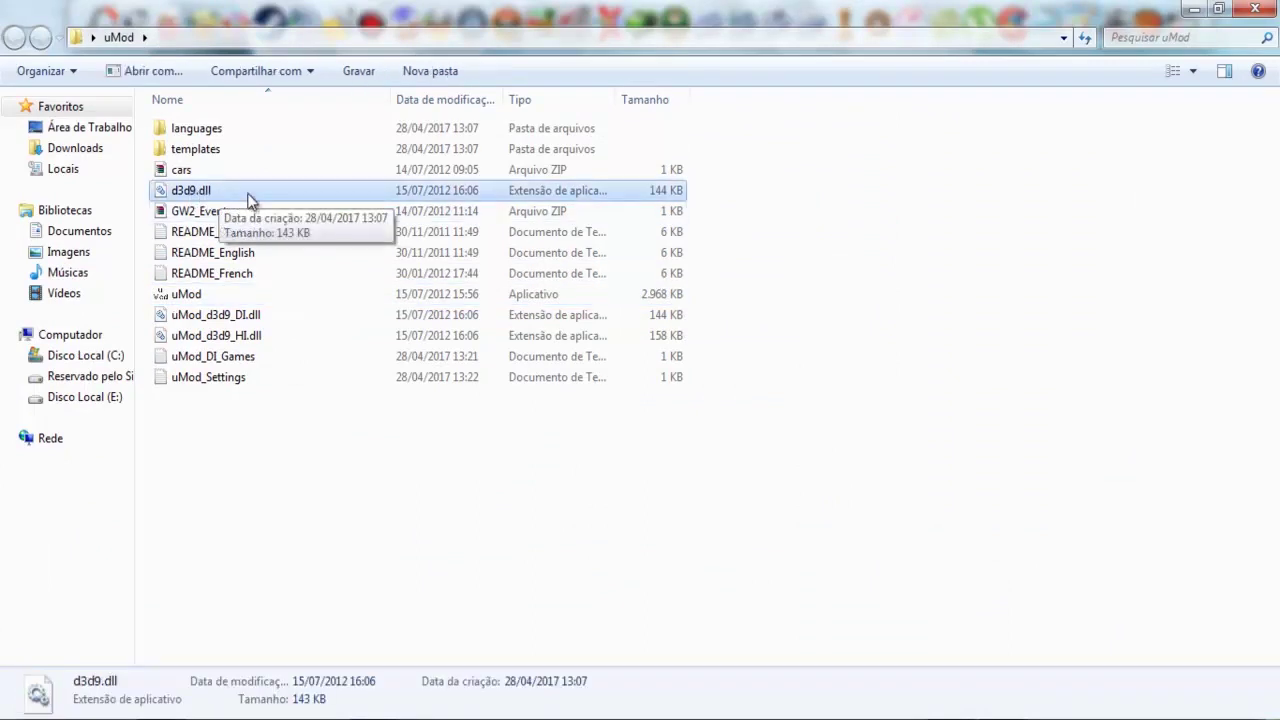
drag(140, 327, 200, 316)
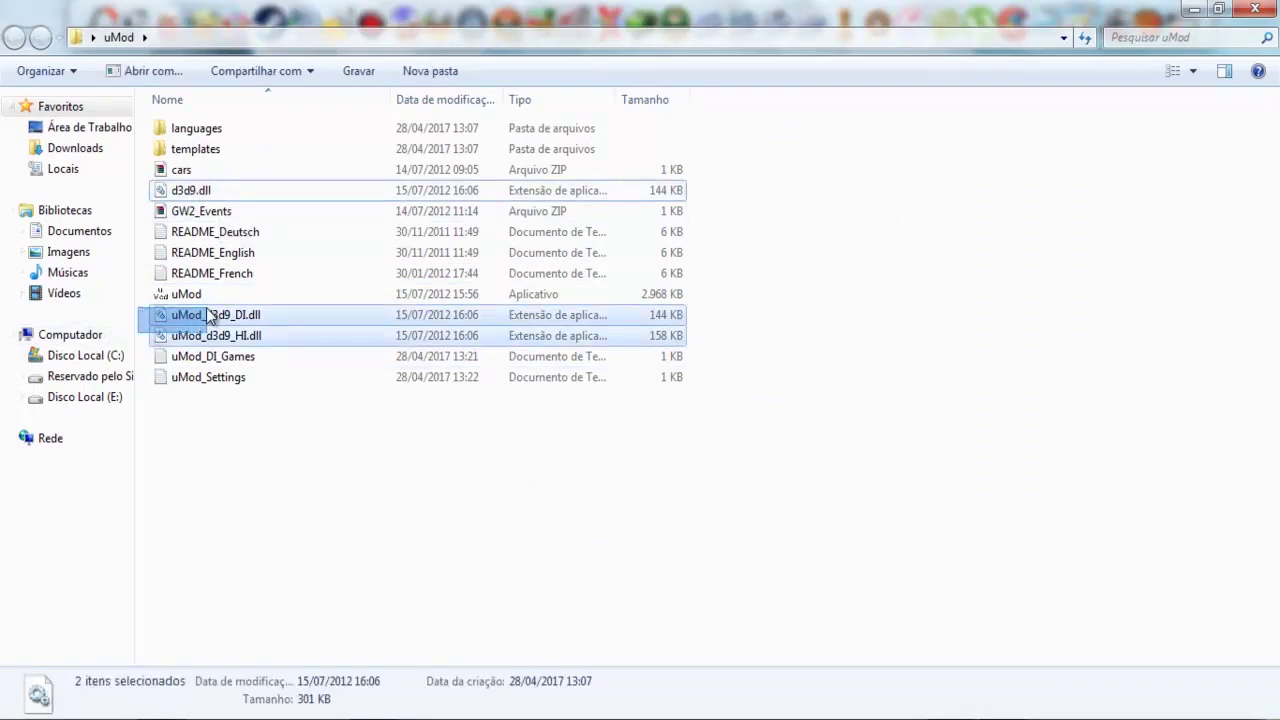
click(231, 453)
click(193, 191)
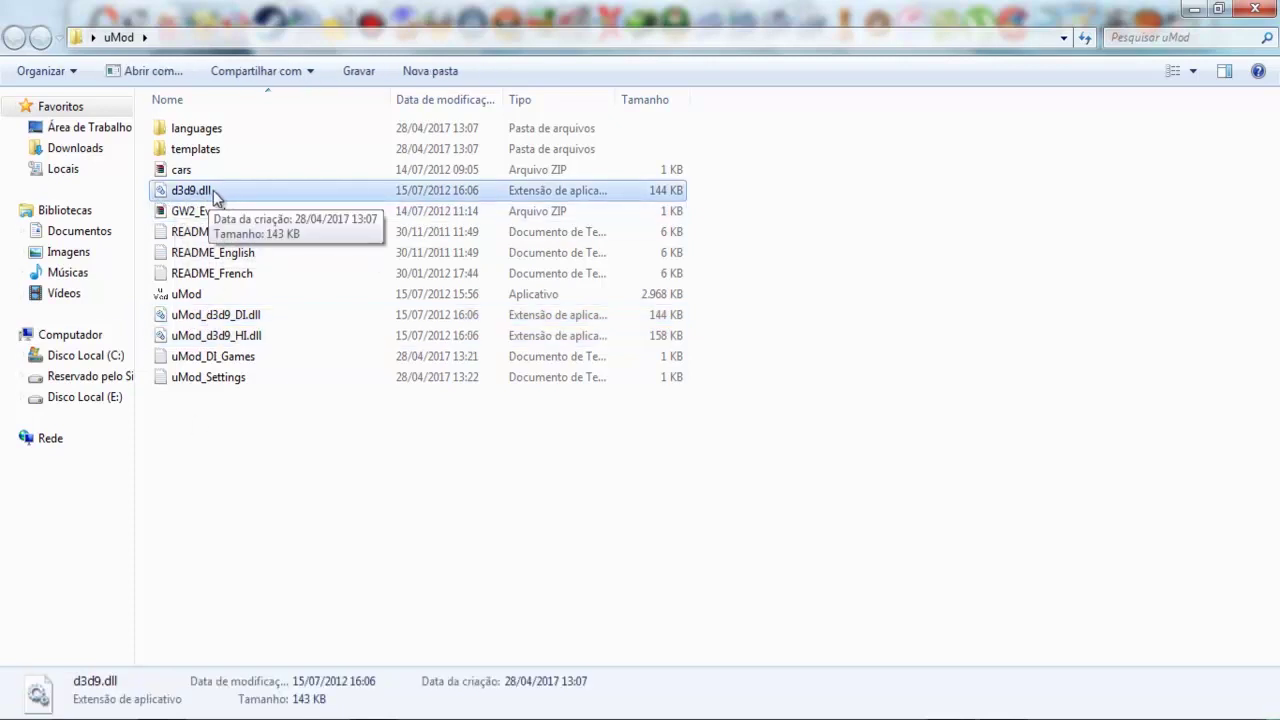
right_click(214, 191)
click(272, 444)
click(408, 540)
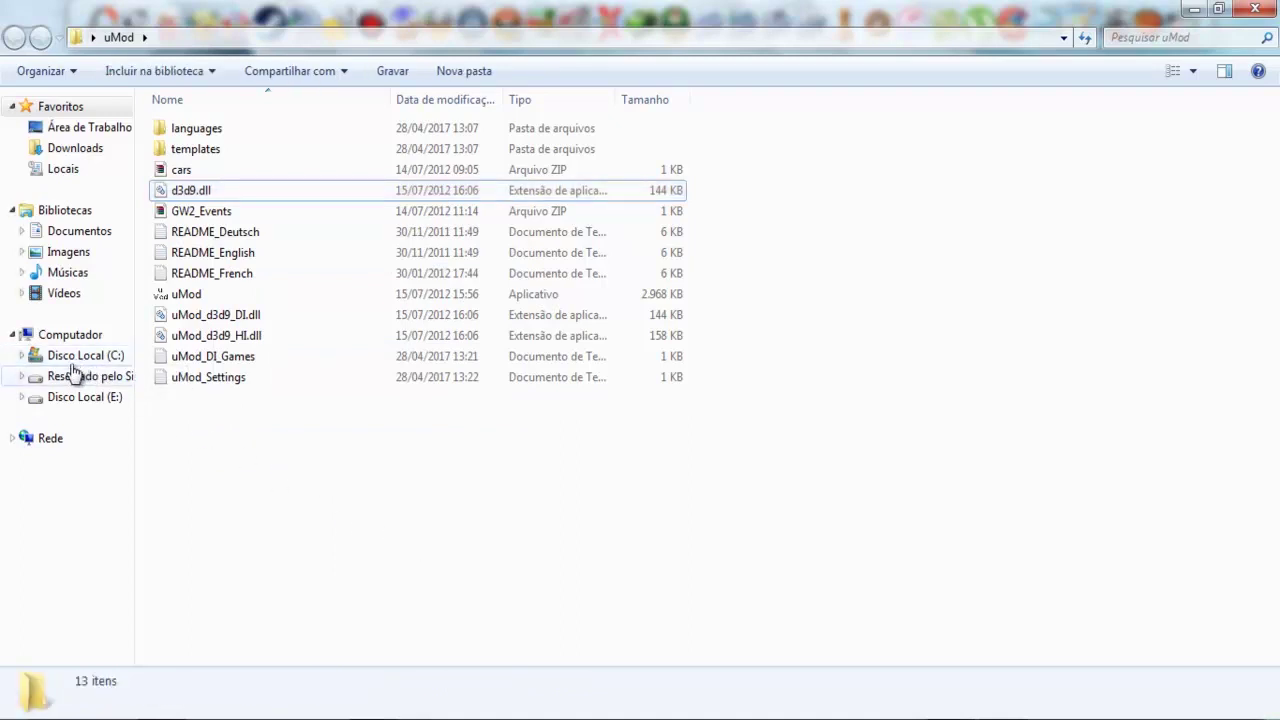
Browse to the Steam folder in Arquivos de Programas (x86) on drive E and search it for rocketleague
click(83, 398)
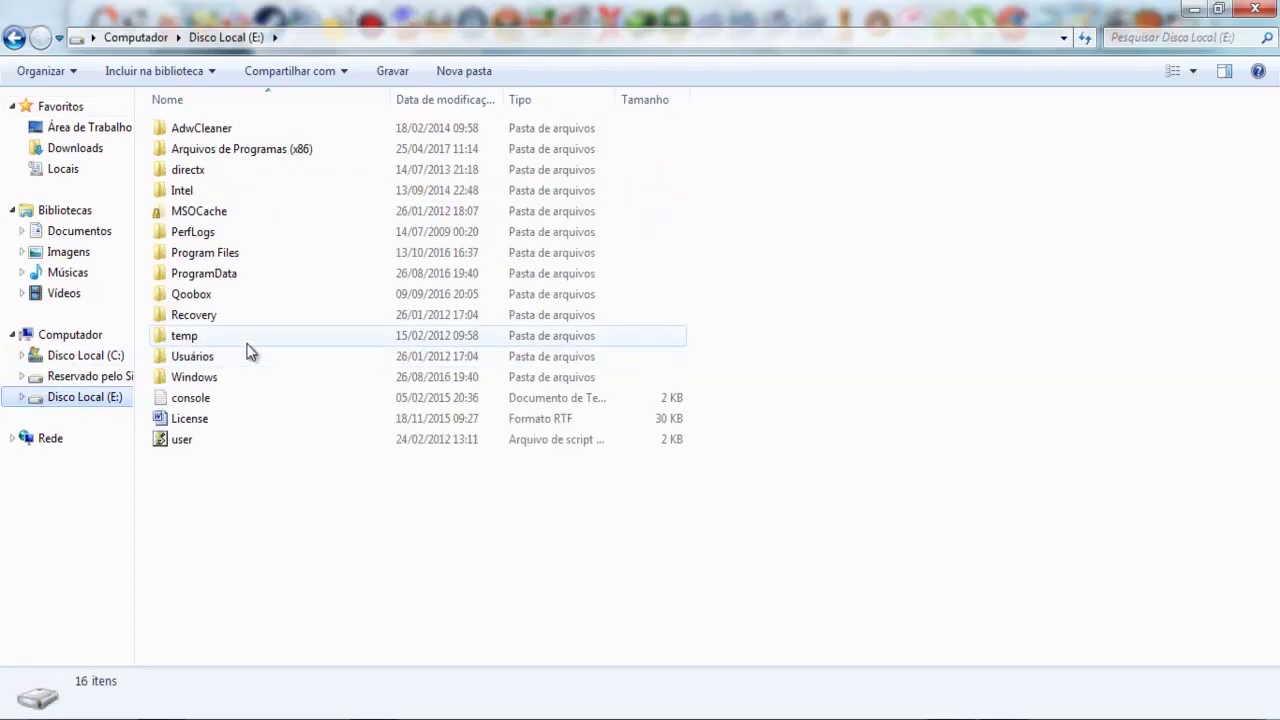
double_click(271, 150)
drag(1268, 243, 1267, 558)
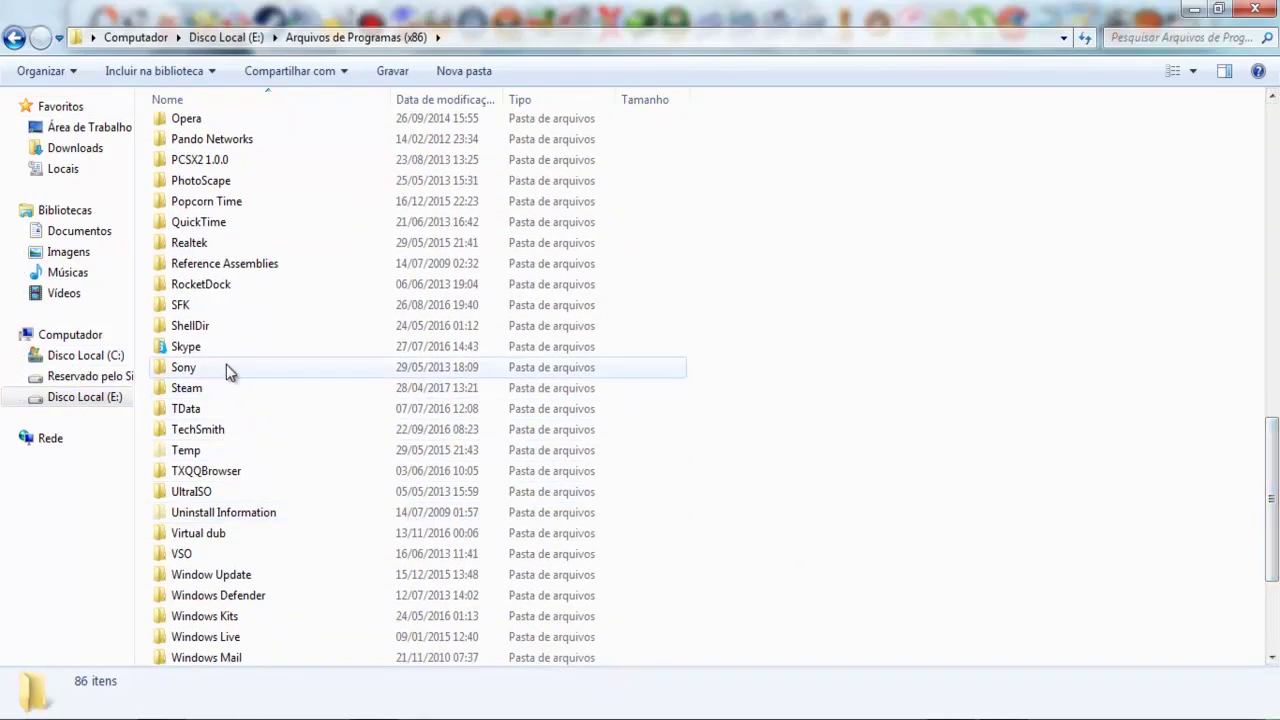
double_click(214, 388)
click(1168, 36)
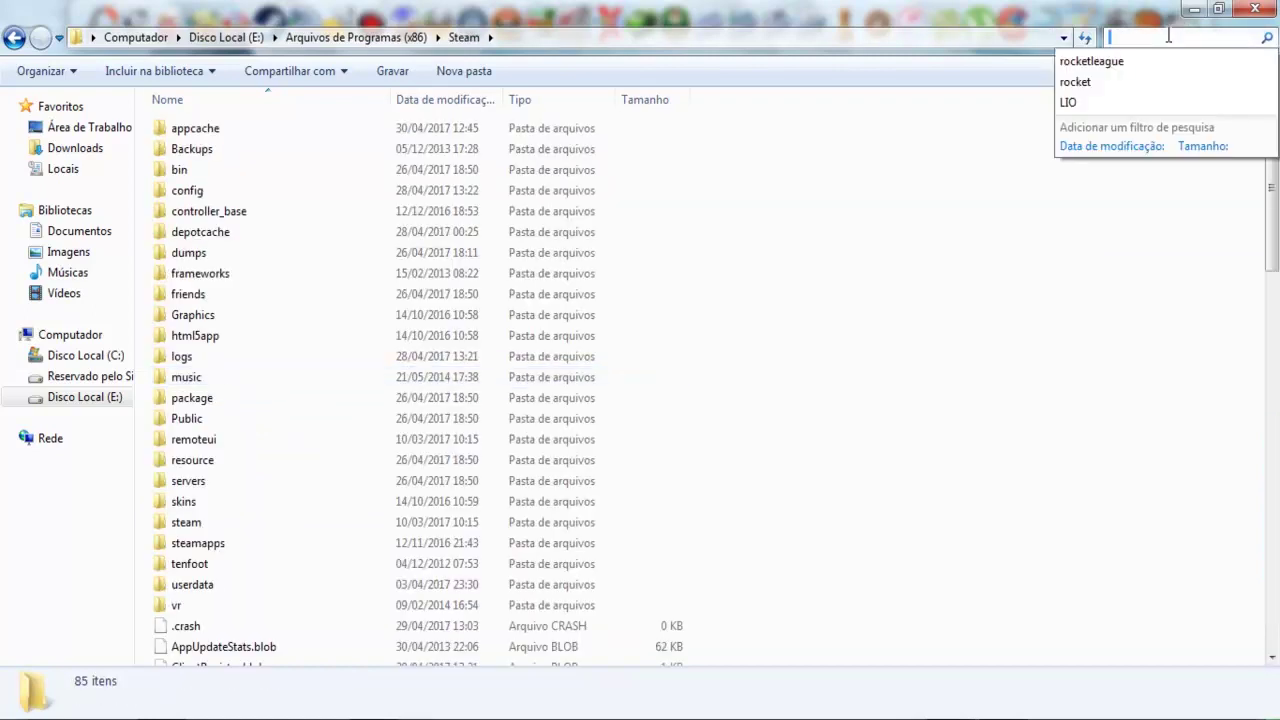
click(1145, 56)
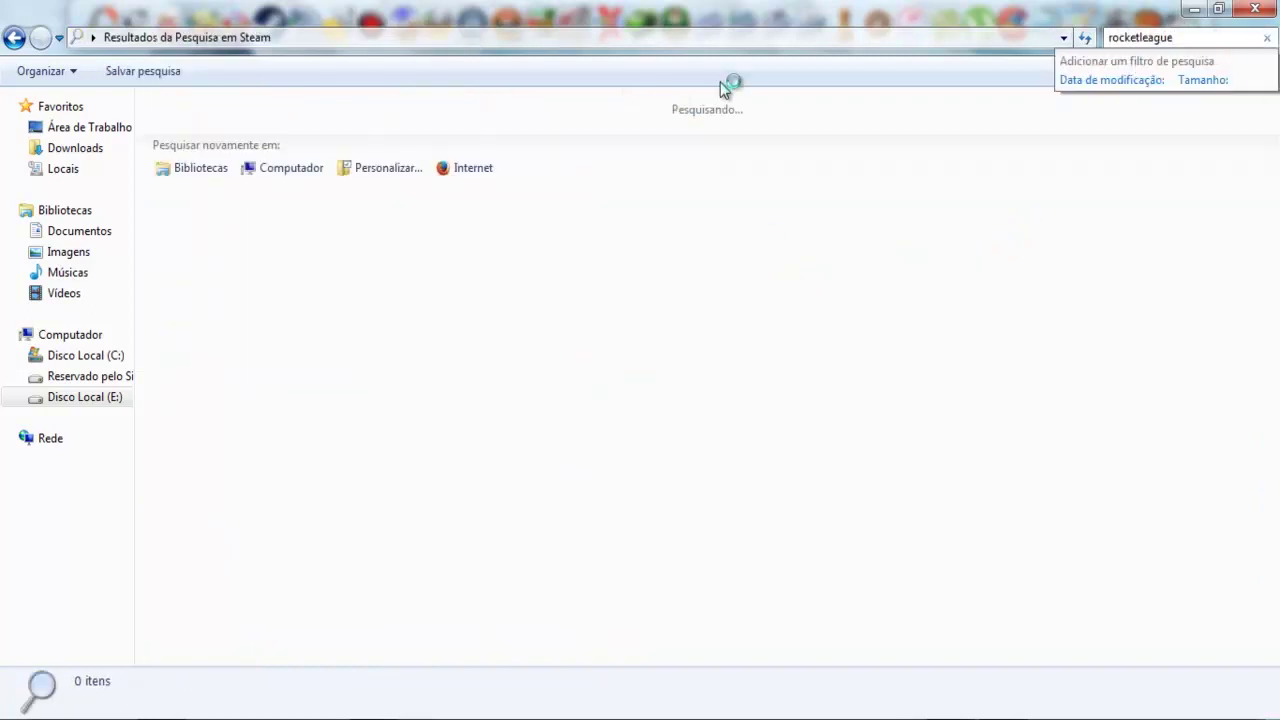
Paste the copied d3d9.dll file into the rocketleague folder's Binaries\Win32 subfolder
double_click(213, 127)
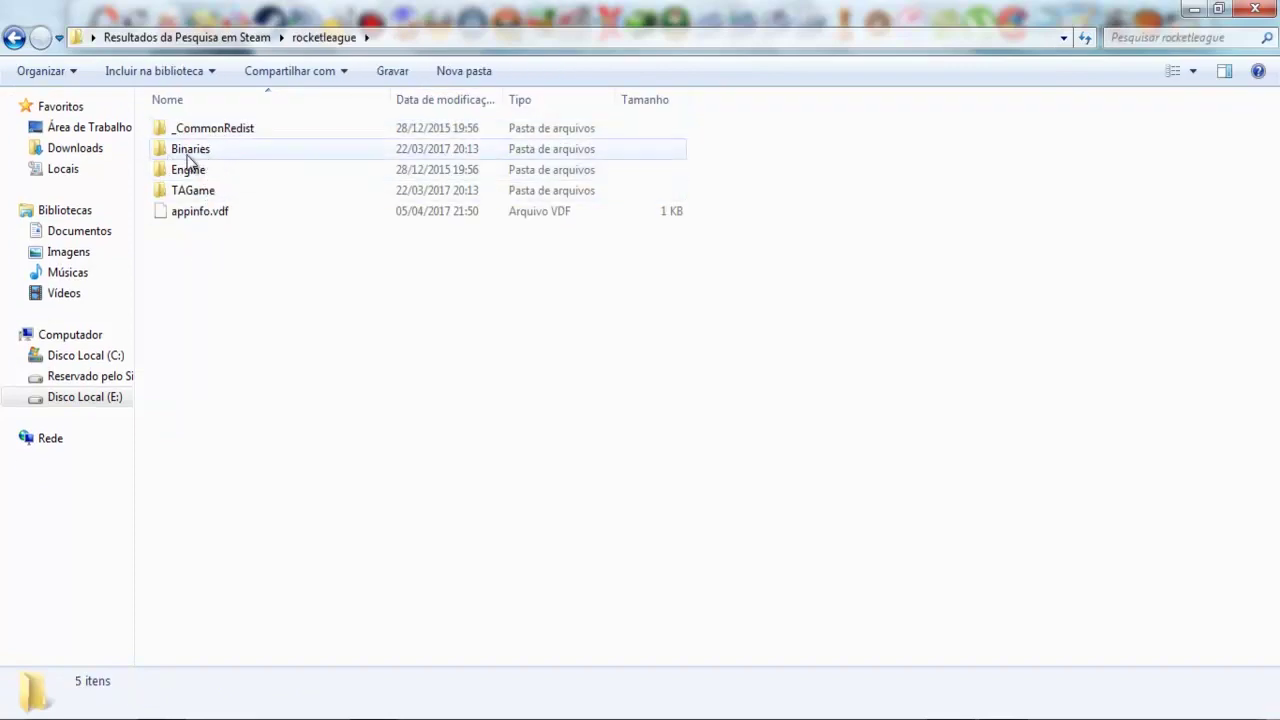
double_click(190, 150)
double_click(183, 127)
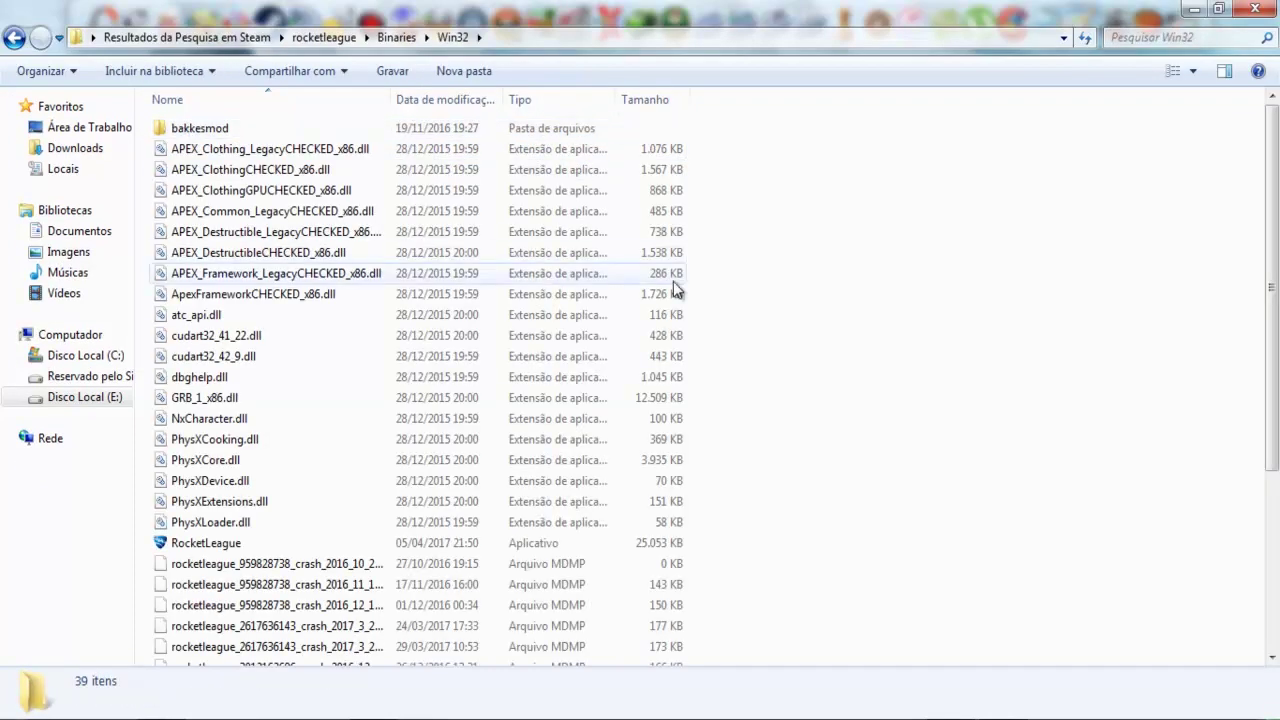
scroll(855, 303, down, 4)
scroll(855, 303, up, 4)
right_click(777, 360)
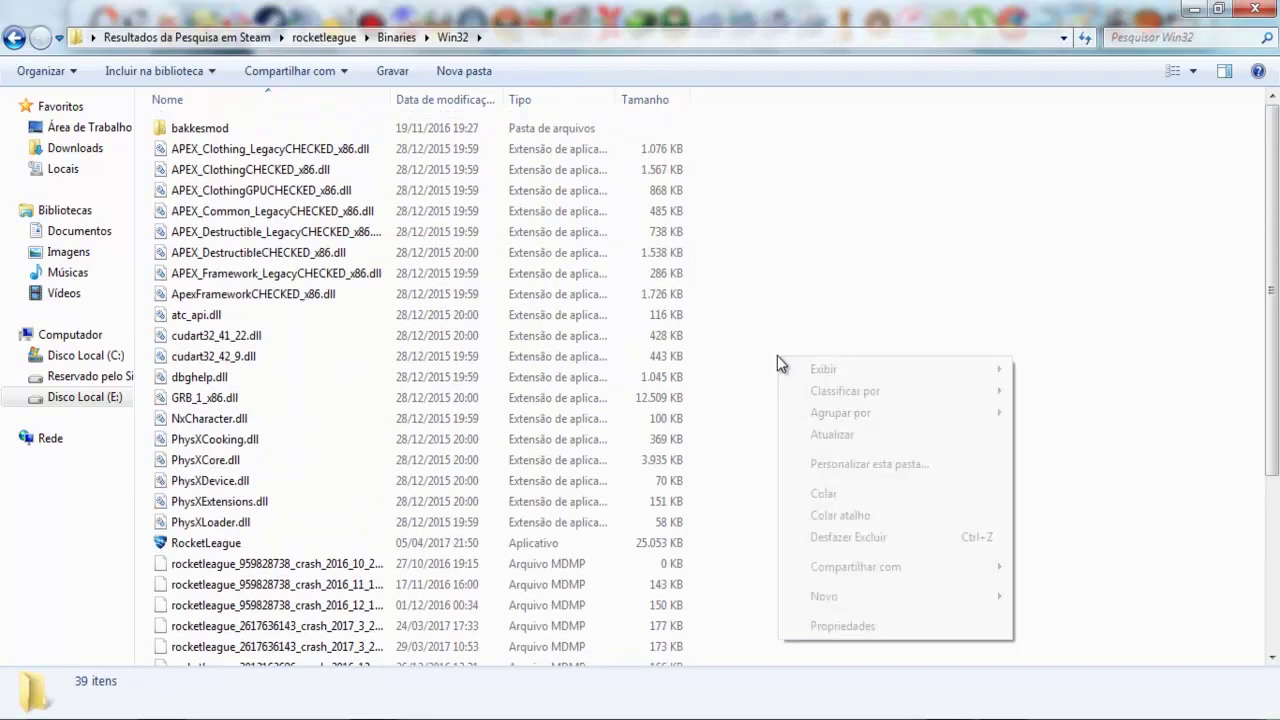
click(828, 494)
click(846, 471)
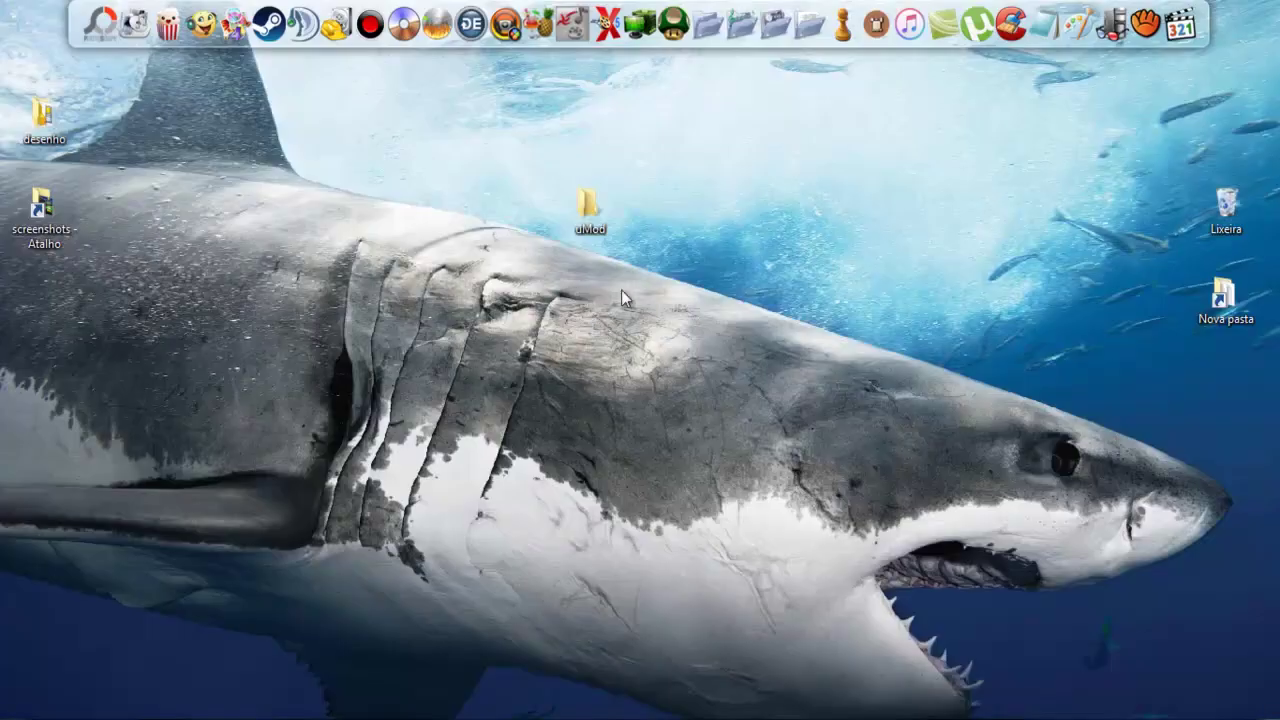
Start the uMod program from the uMod folder on the desktop and clear the folder window out of view
double_click(600, 220)
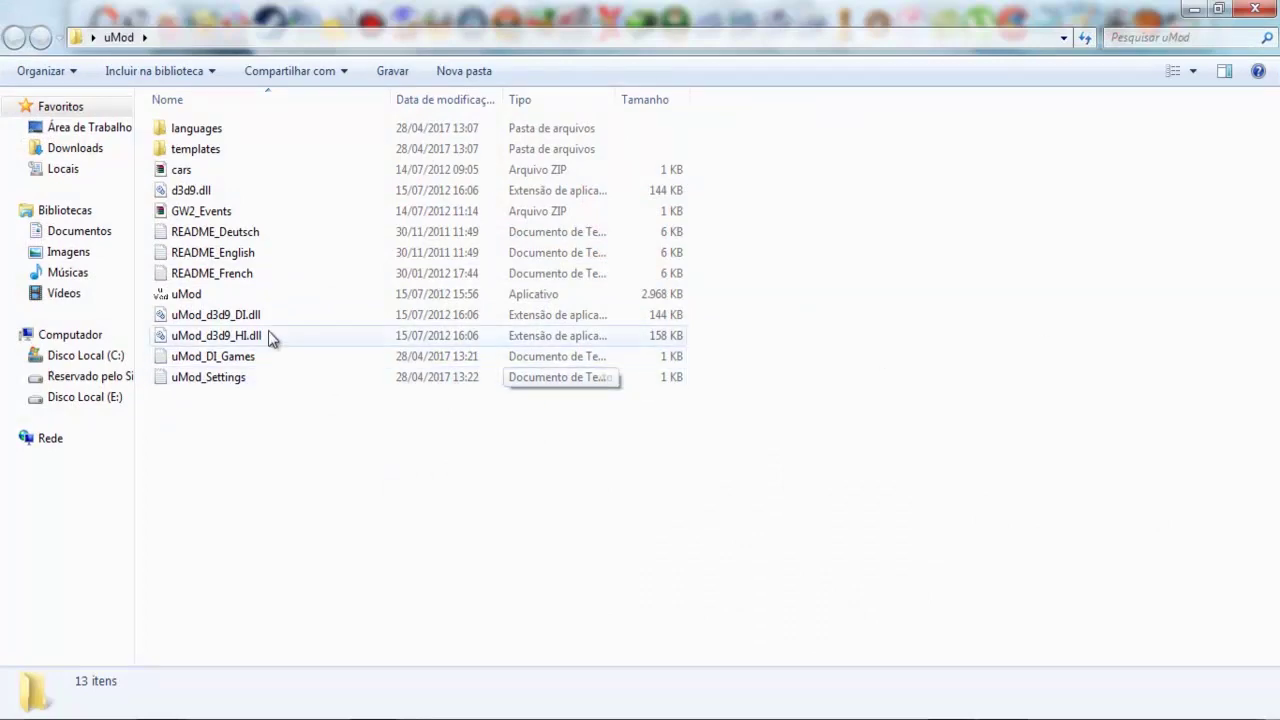
double_click(212, 293)
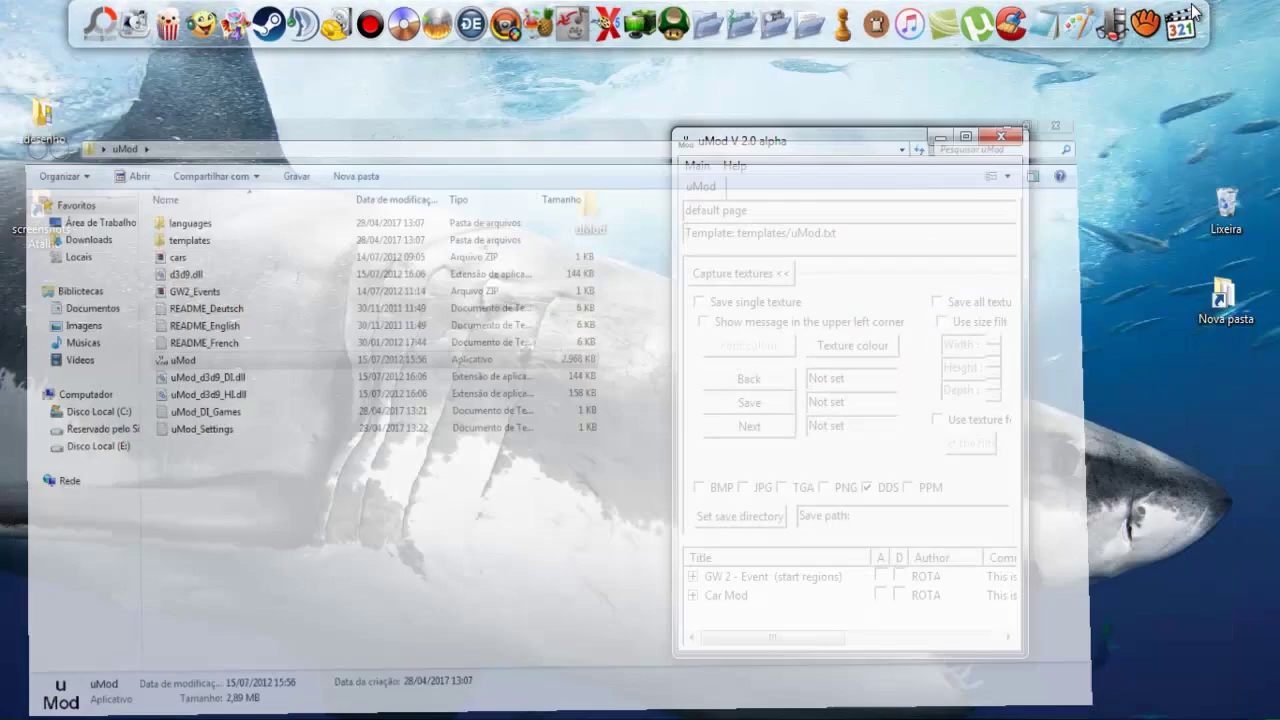
click(1194, 9)
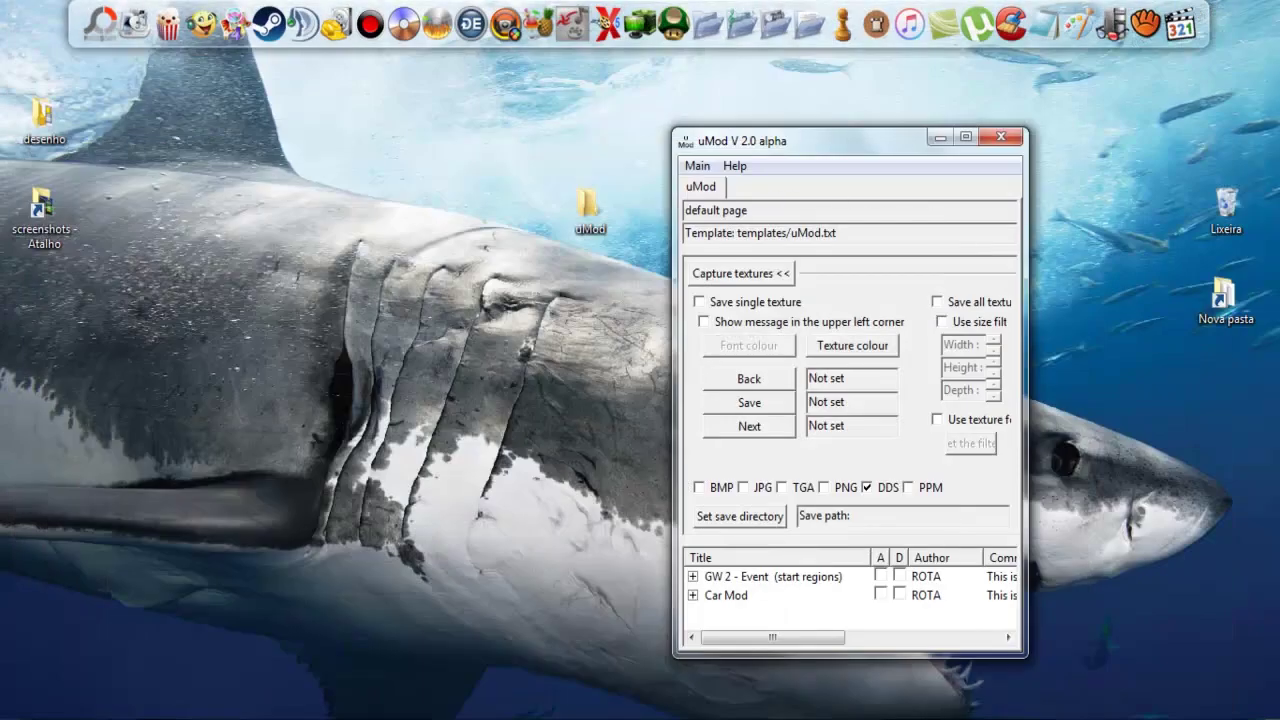
click(697, 165)
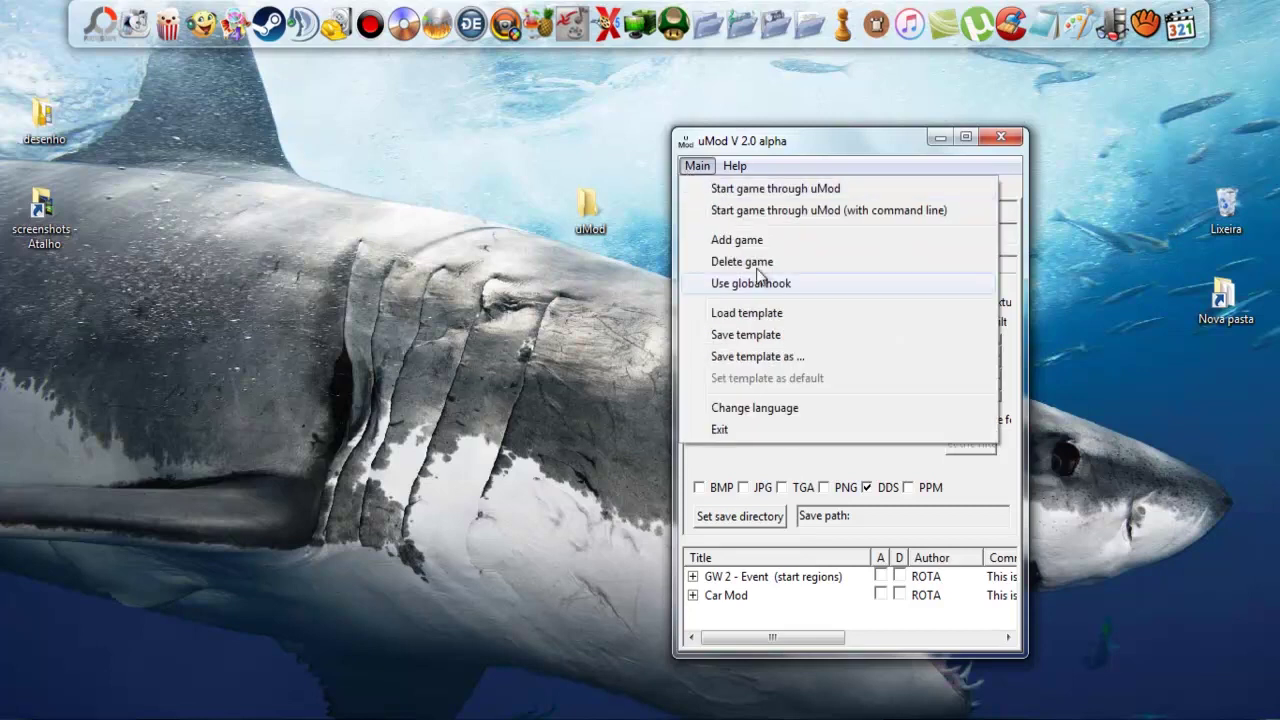
click(688, 467)
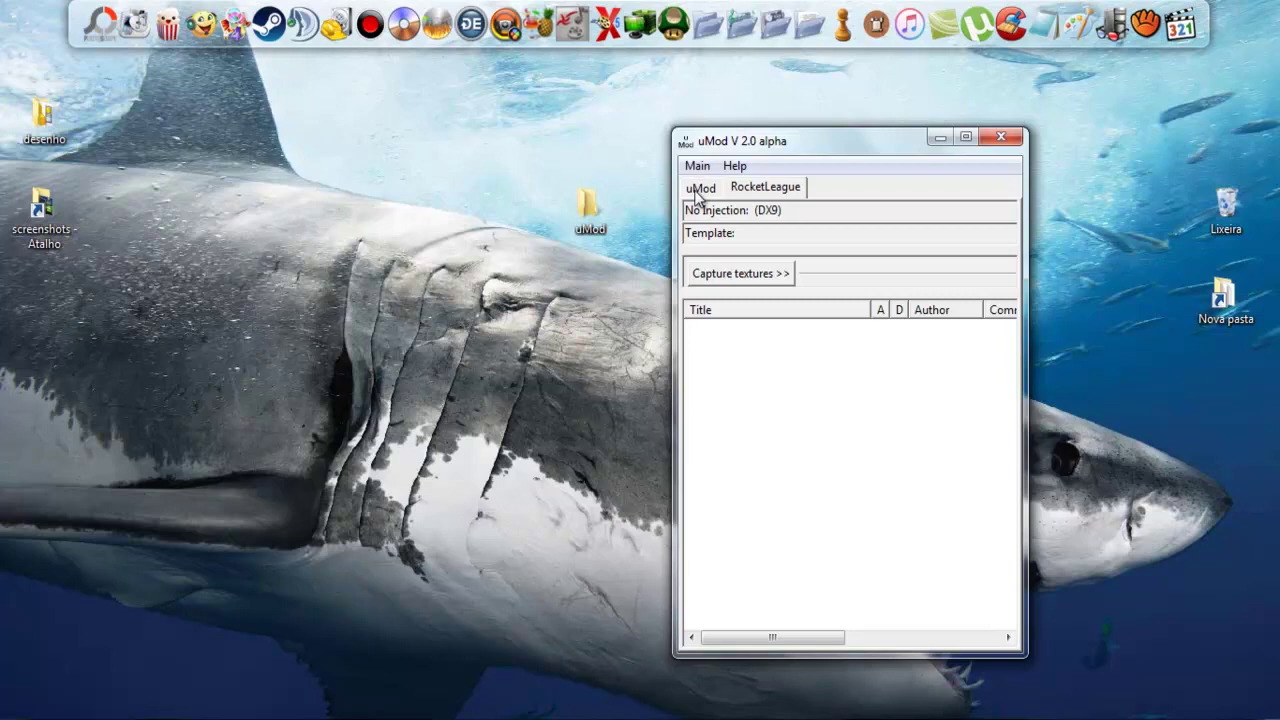
Minimize the uMod program and reopen the desktop's uMod folder in a maximized window
click(938, 138)
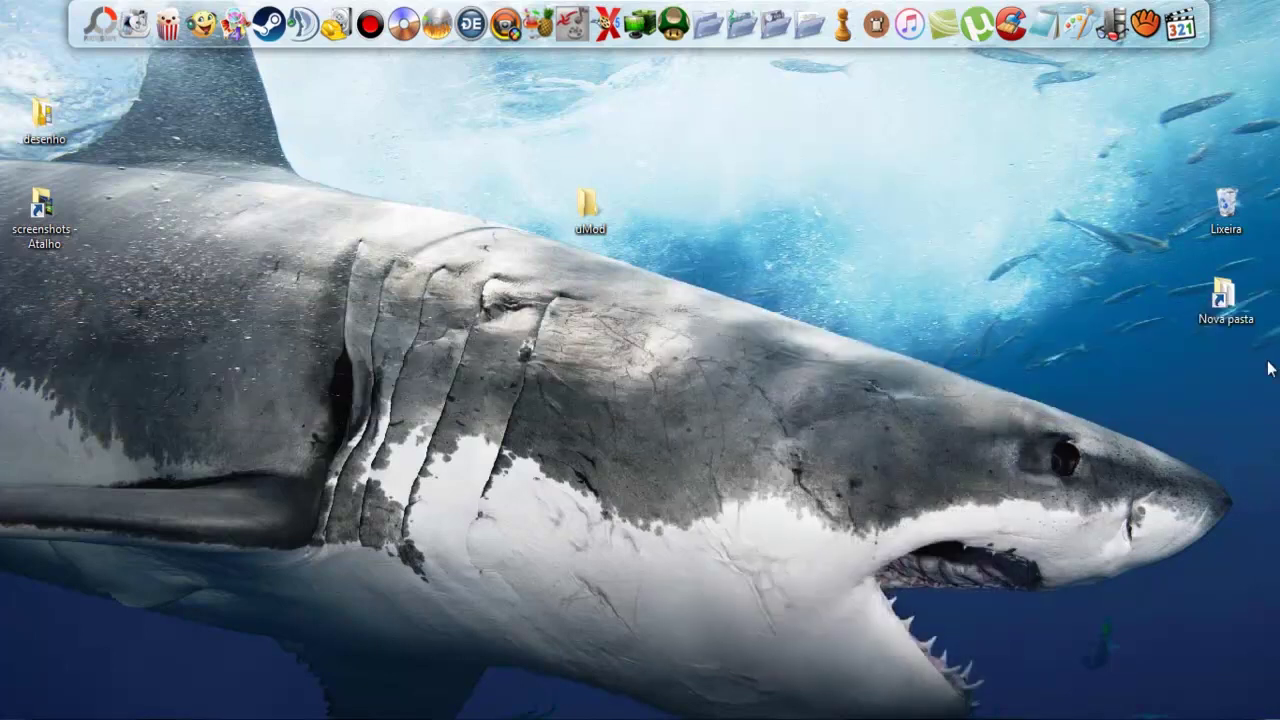
double_click(600, 226)
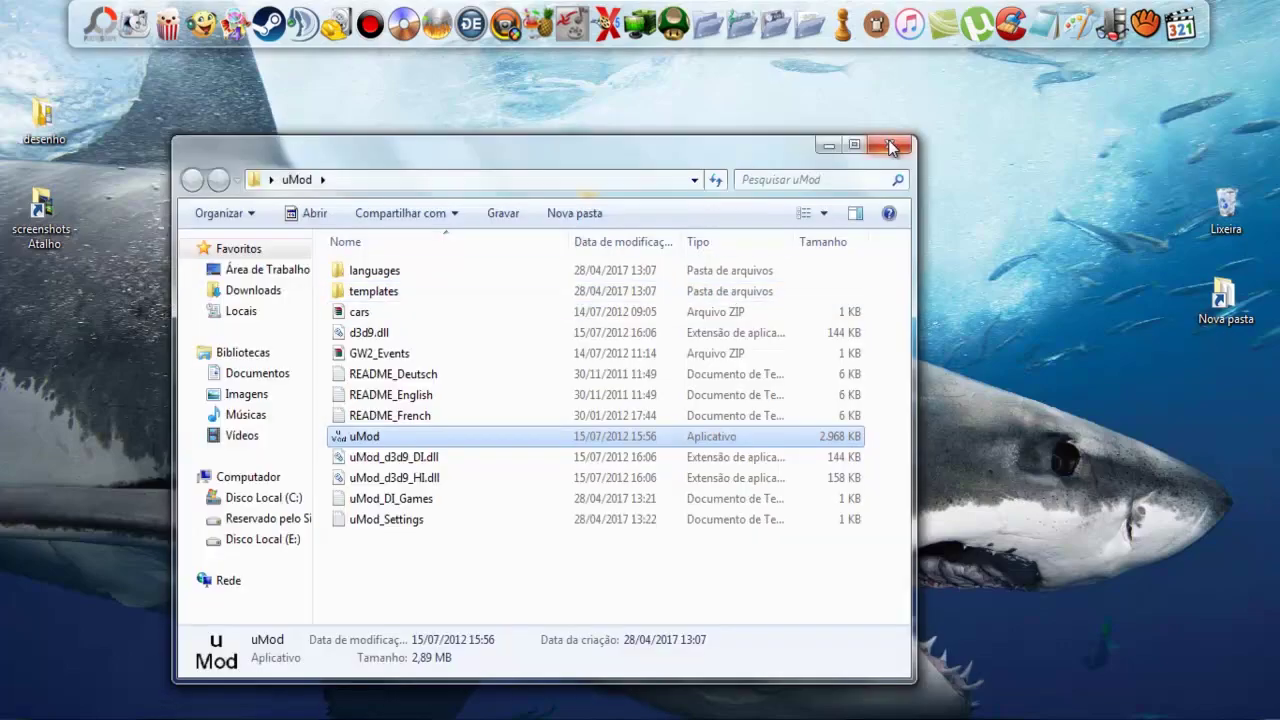
click(855, 147)
click(271, 433)
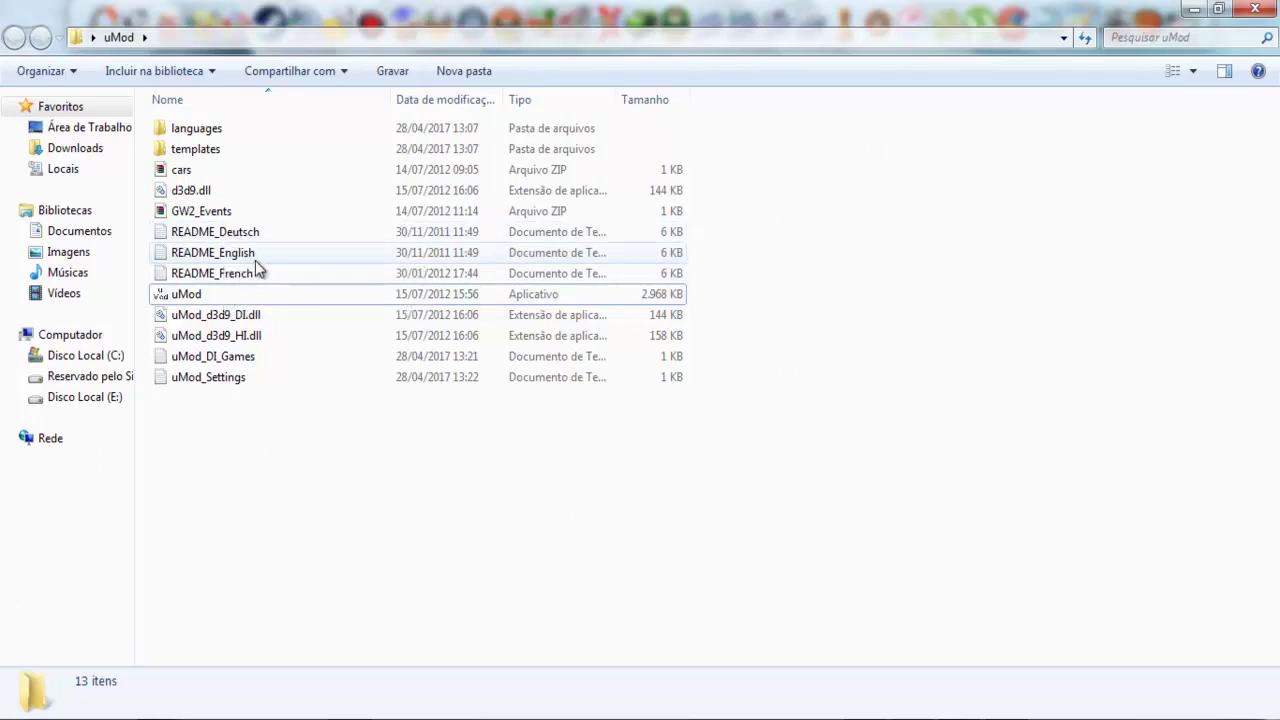
Open README_English maximized and examine the three methods for letting uMod intercept a game's DirectX connection
double_click(254, 258)
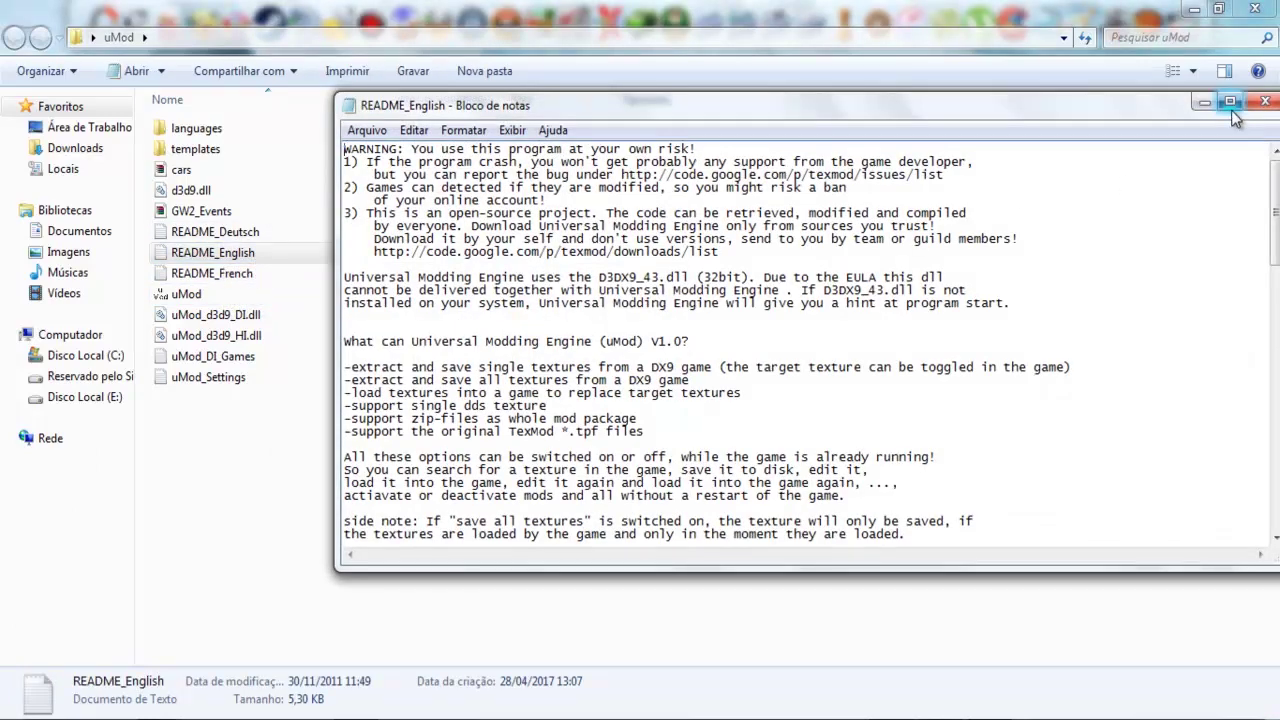
click(1231, 102)
scroll(1270, 287, down, 6)
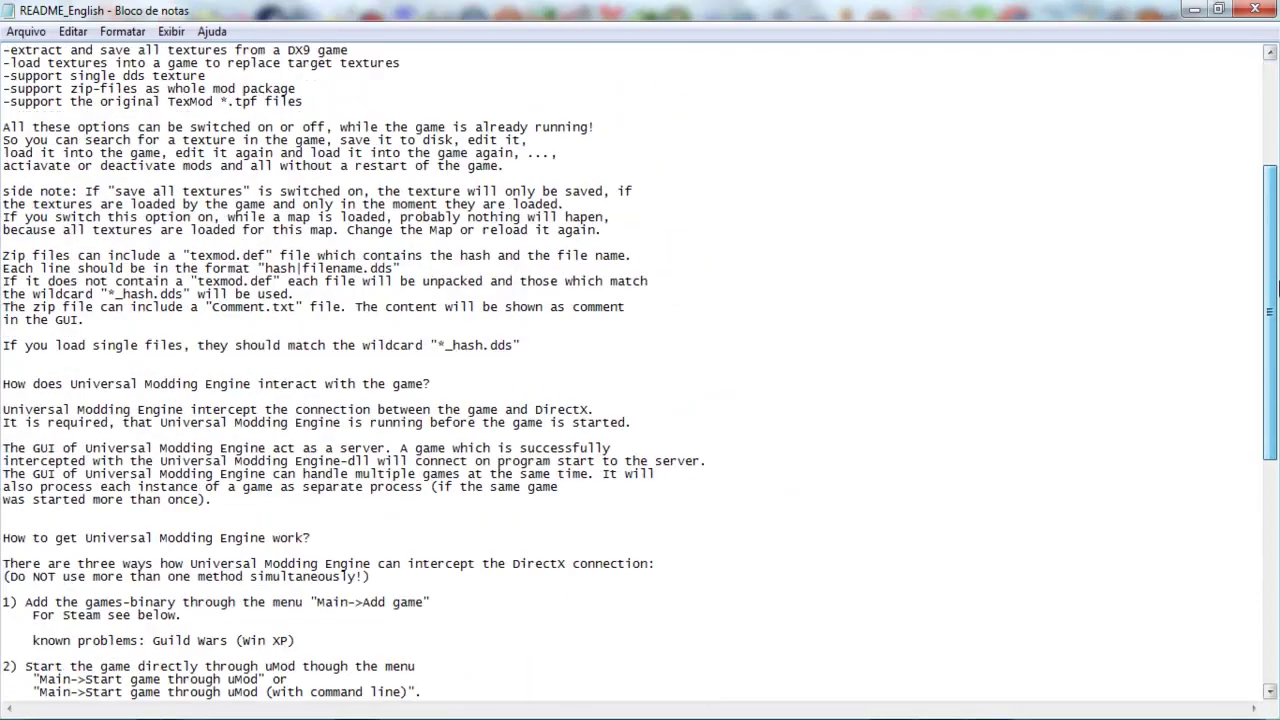
scroll(1270, 287, down, 12)
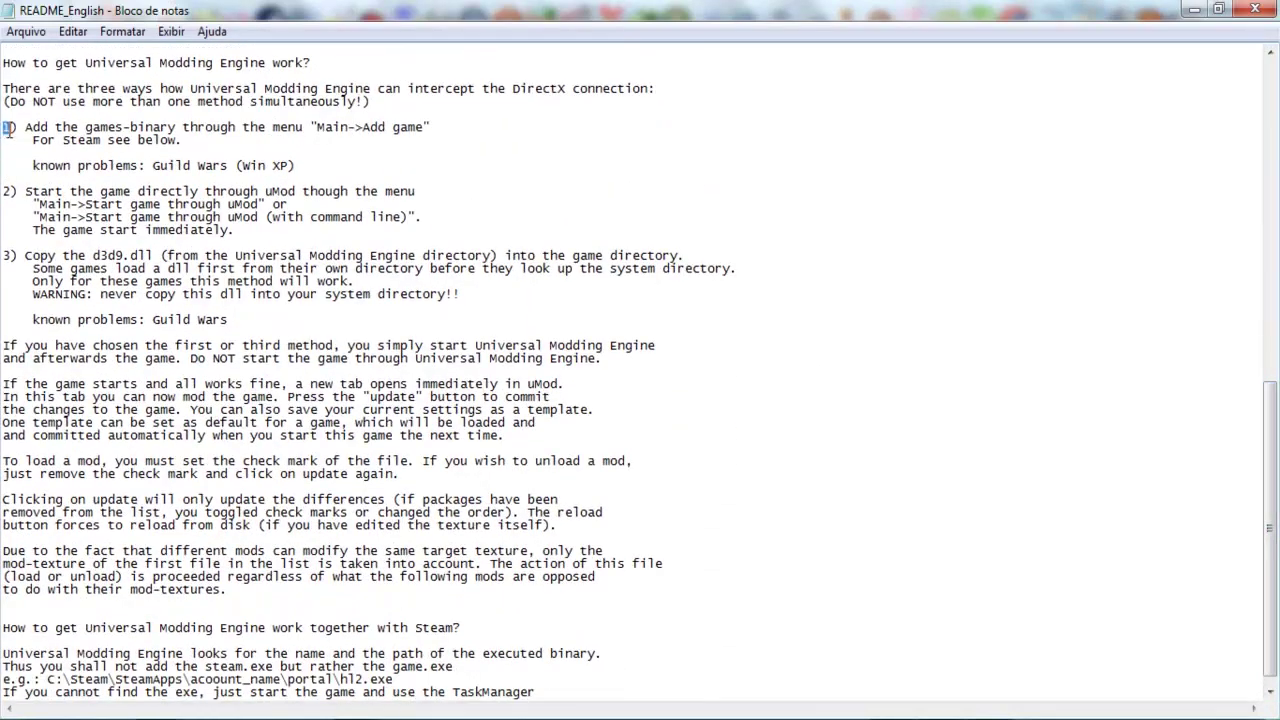
drag(7, 128, 465, 296)
click(491, 306)
drag(1277, 484, 1278, 365)
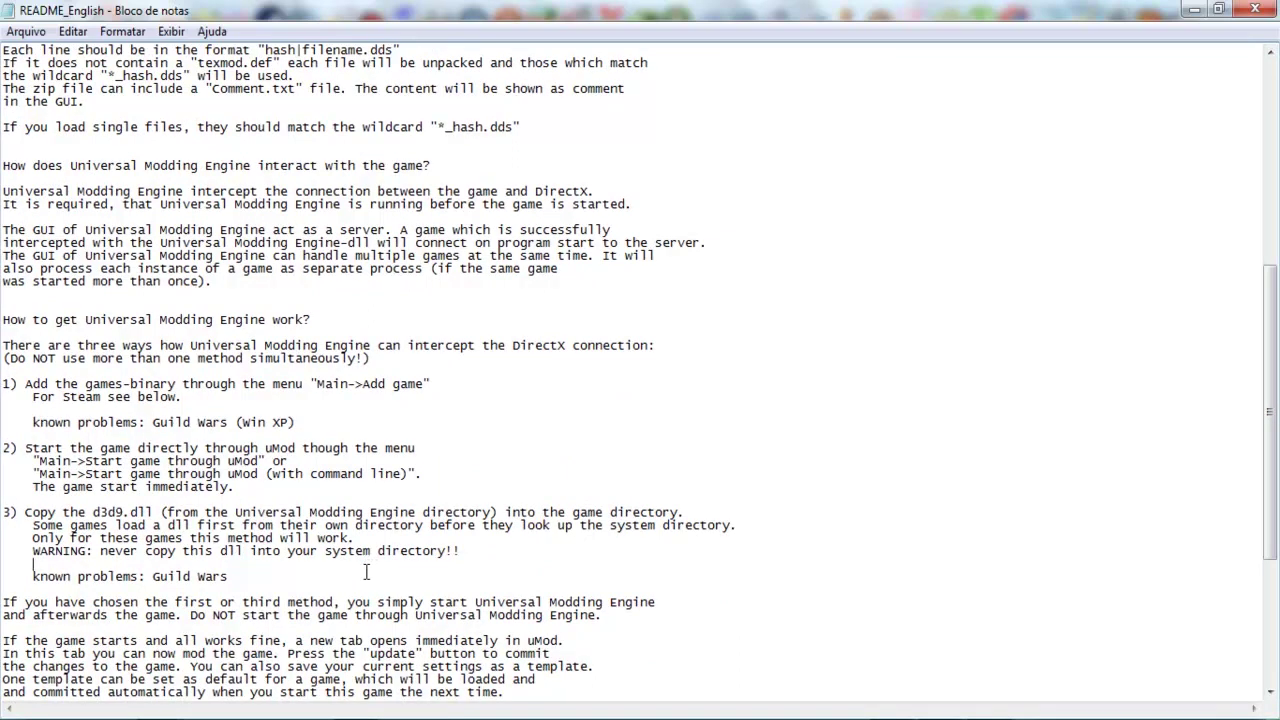
Close the README_English file and the uMod folder window
click(1254, 9)
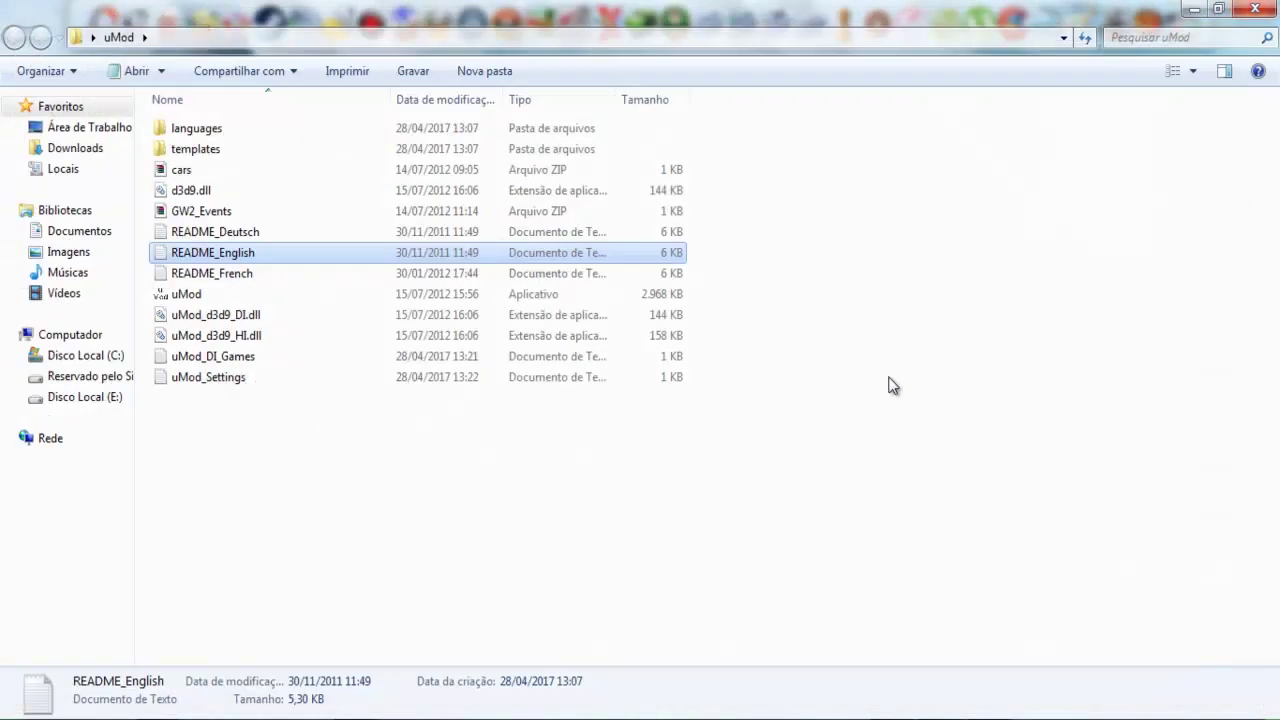
click(893, 385)
click(1254, 9)
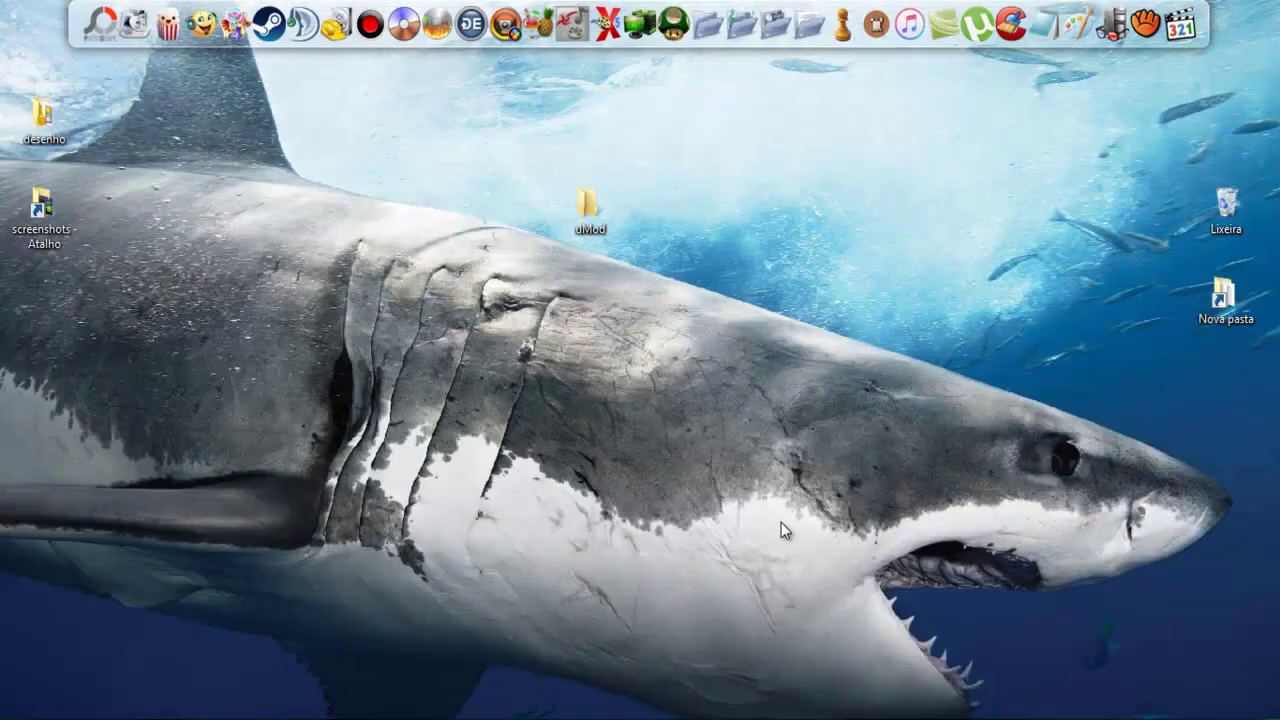